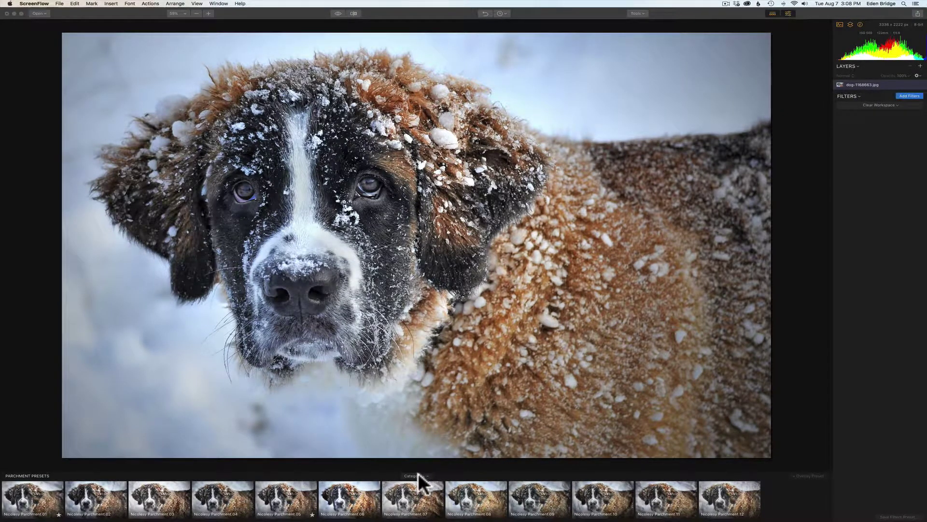
Load the Splitsville preset category and browse its presets.
click(418, 474)
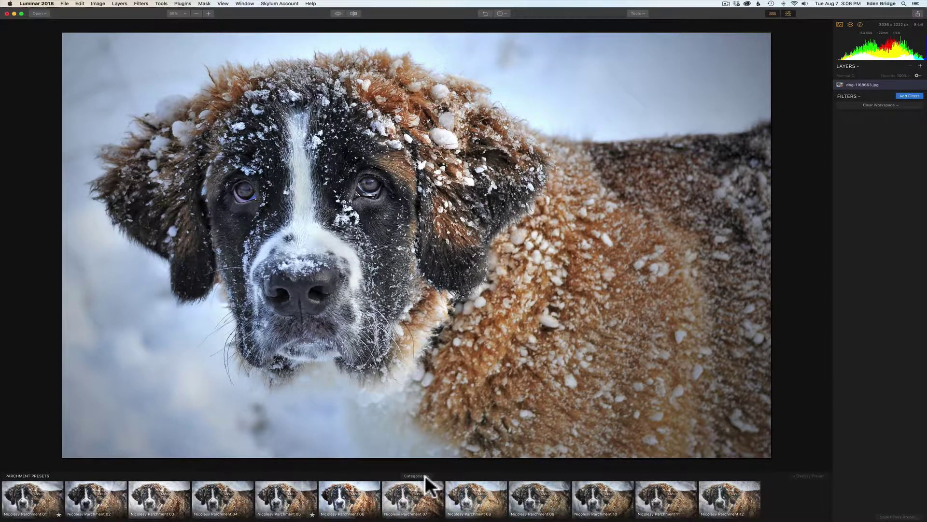
click(425, 474)
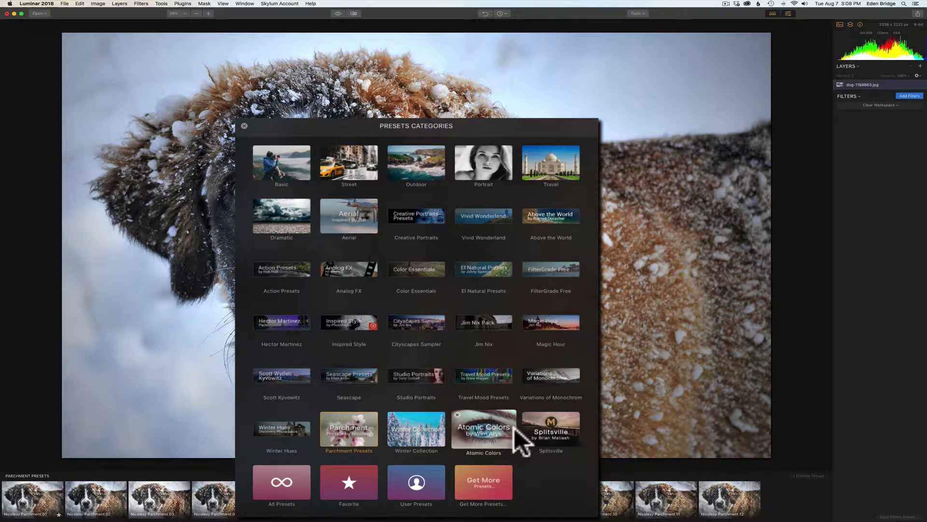
click(531, 427)
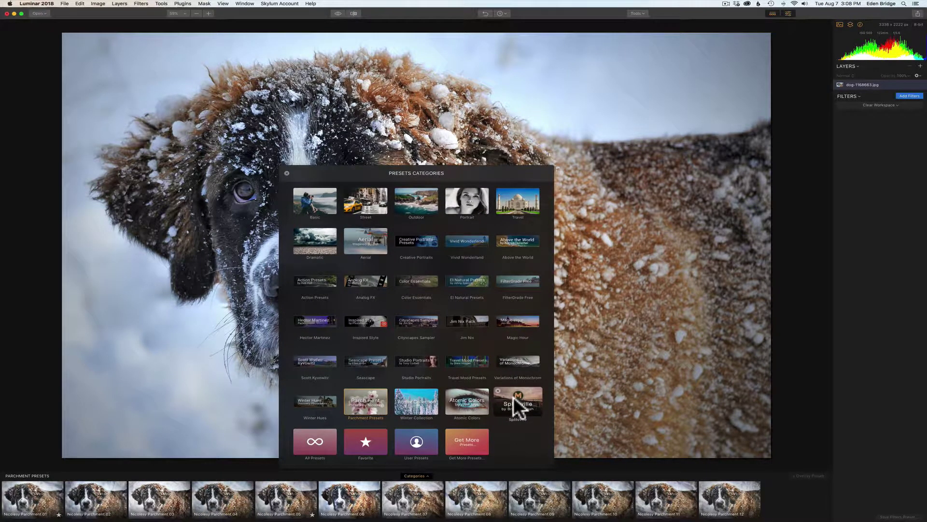
click(513, 396)
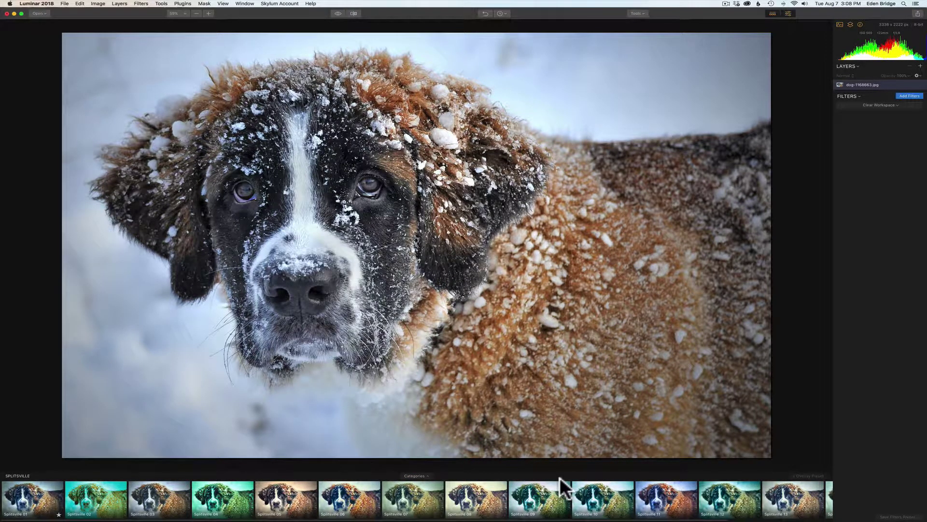
scroll(563, 503, right, 3)
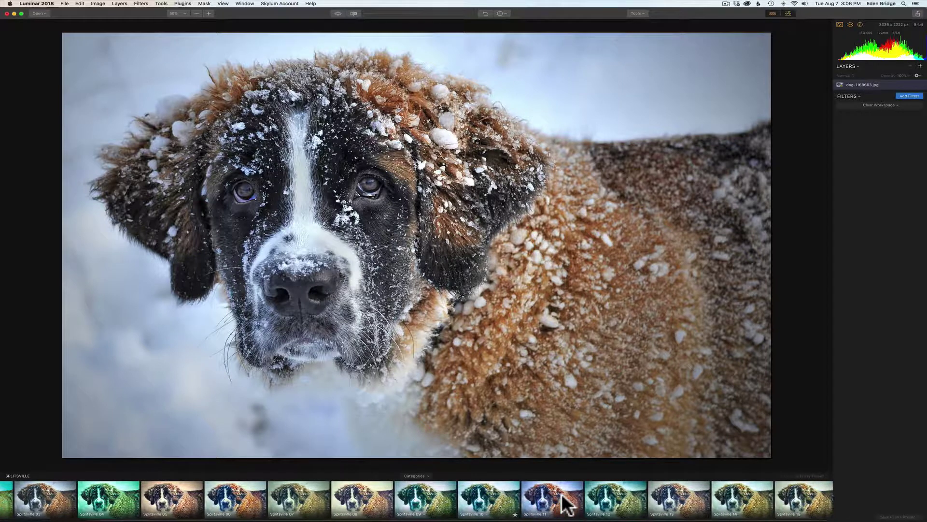
scroll(564, 502, left, 3)
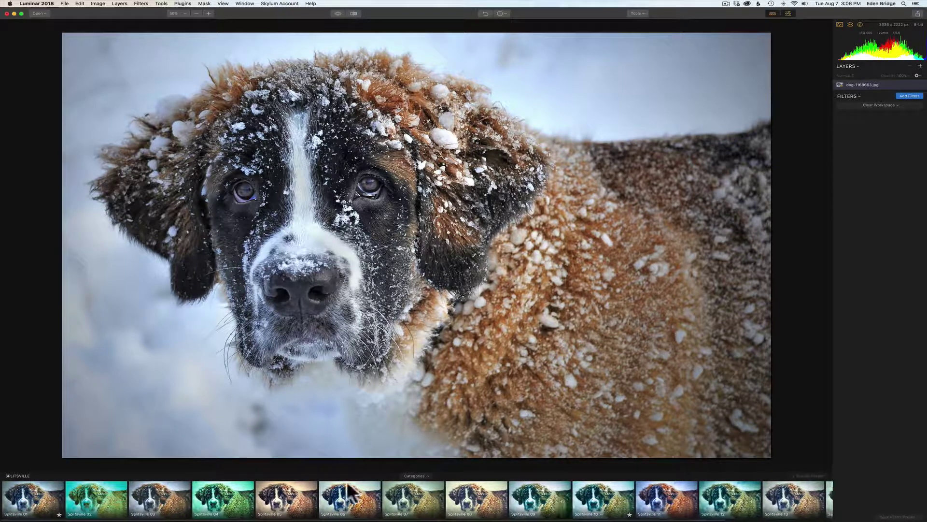
Try the Splitsville 01, 02, 03, 04 and 10 presets on the dog photo.
click(42, 501)
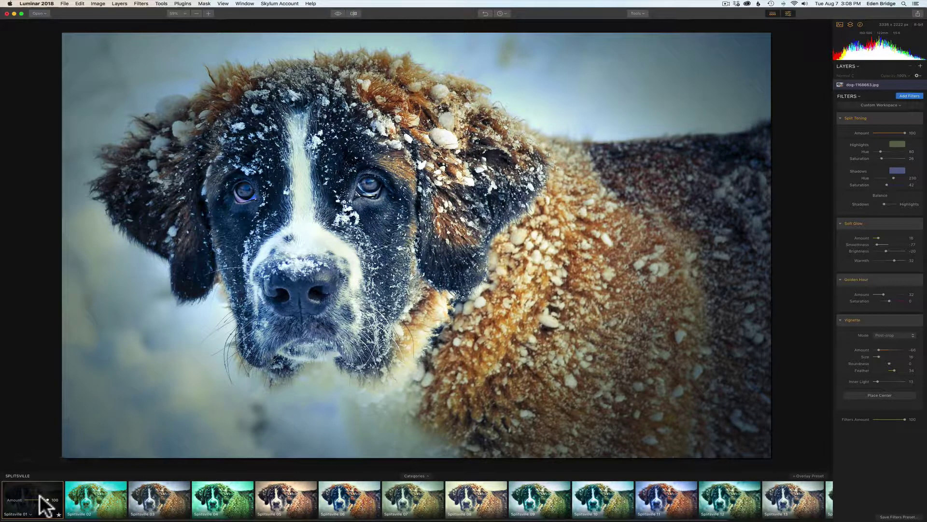
click(97, 502)
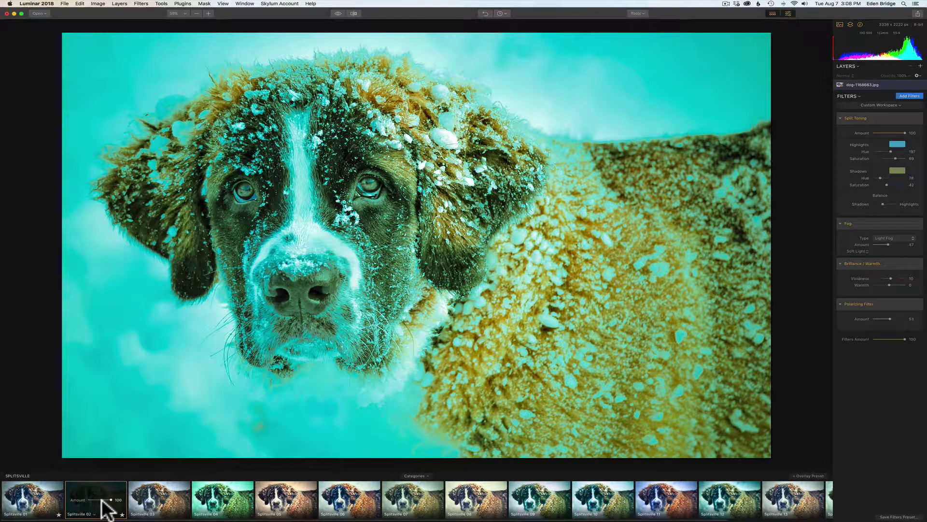
click(155, 503)
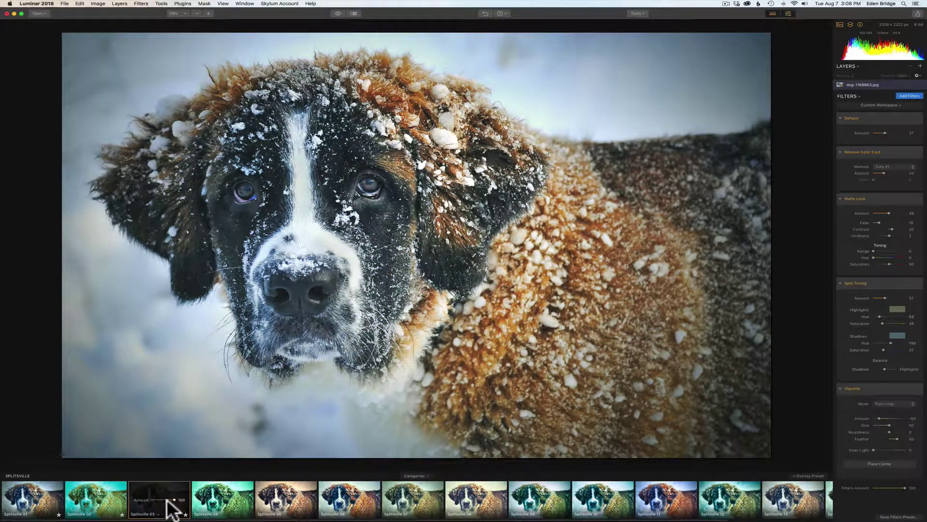
click(220, 503)
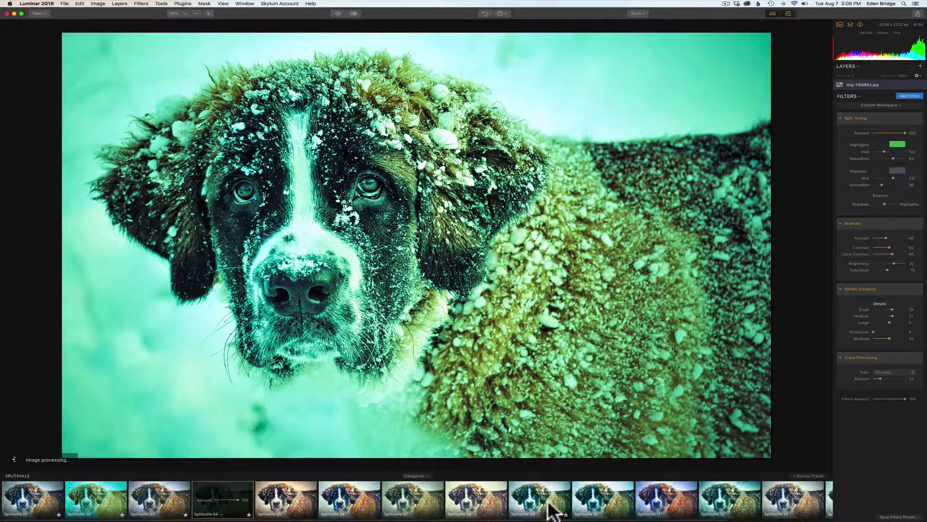
click(602, 503)
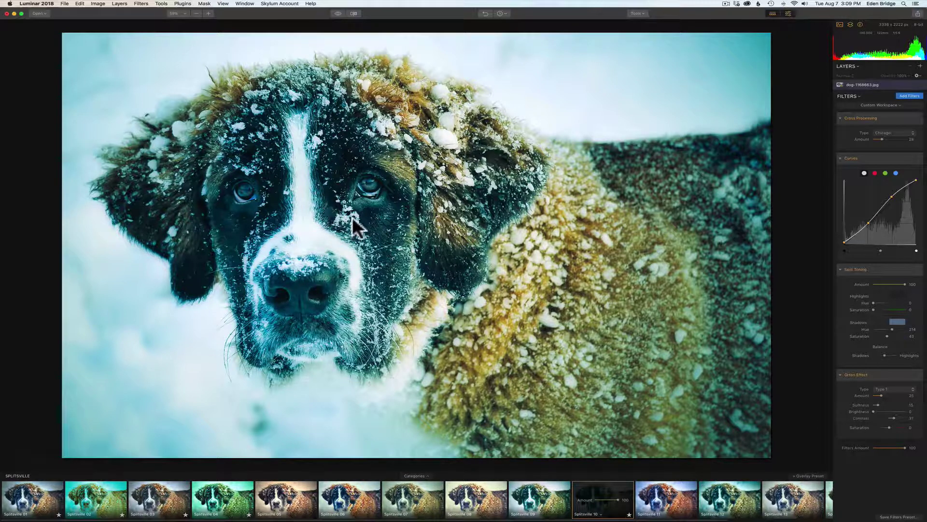
Apply the Splitsville 13 preset to the dog photo and hide the preset strip.
click(800, 502)
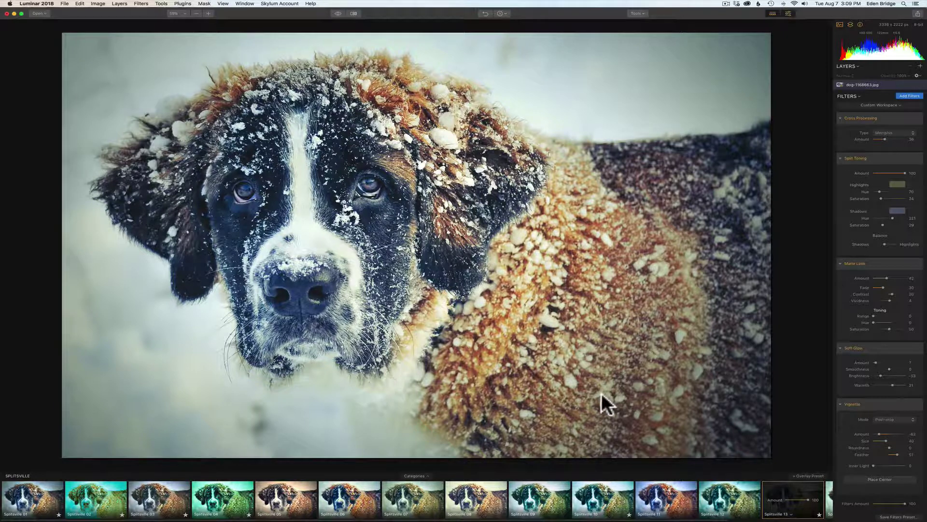
scroll(744, 507, right, 3)
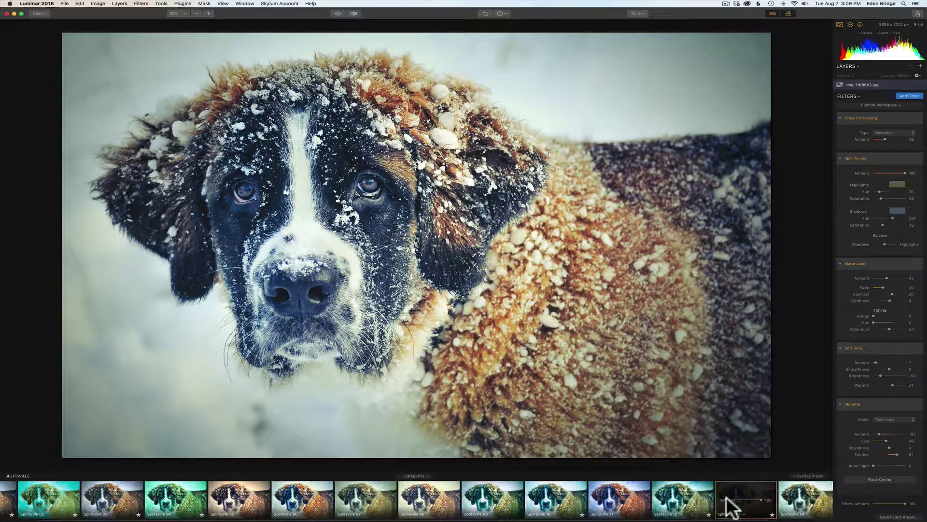
scroll(731, 507, right, 1)
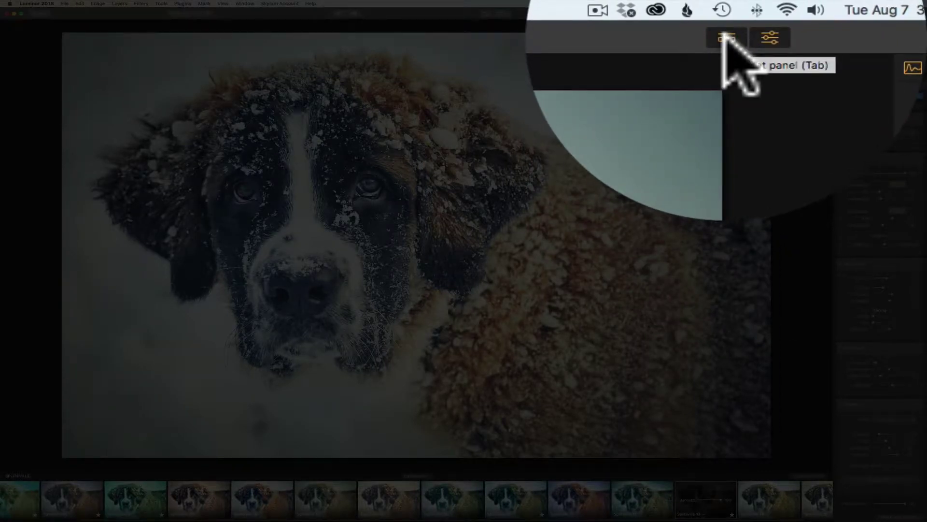
click(773, 13)
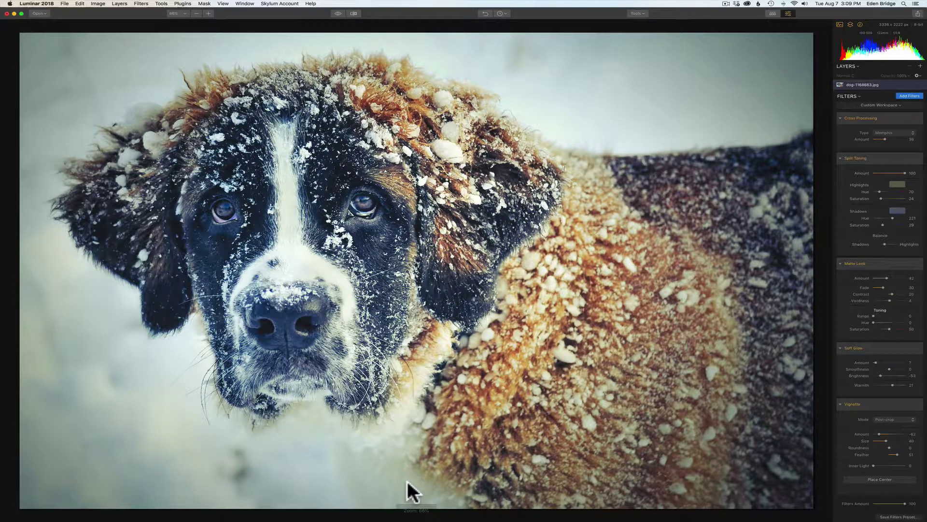
Look through the filters catalog from the Essential to the Utility group, and close it.
mouse_move(911, 135)
click(911, 96)
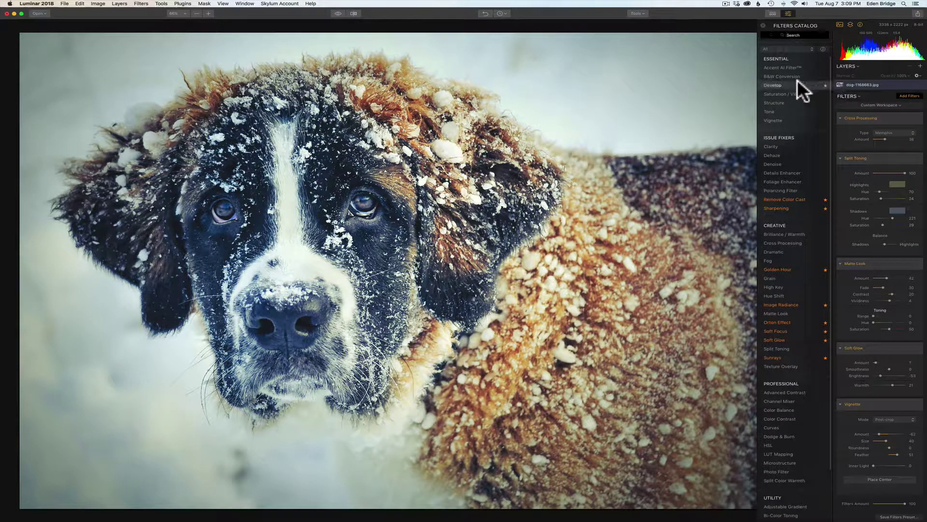
scroll(798, 80, down, 3)
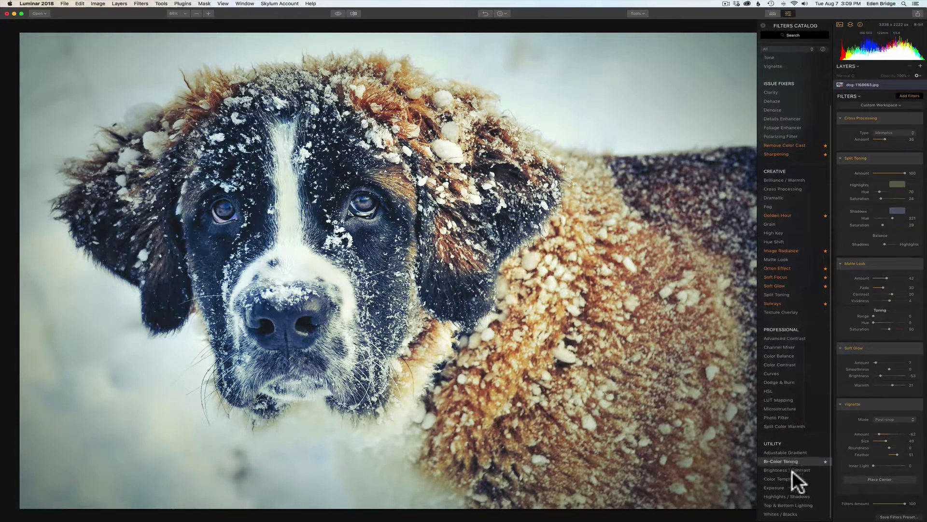
scroll(781, 106, up, 3)
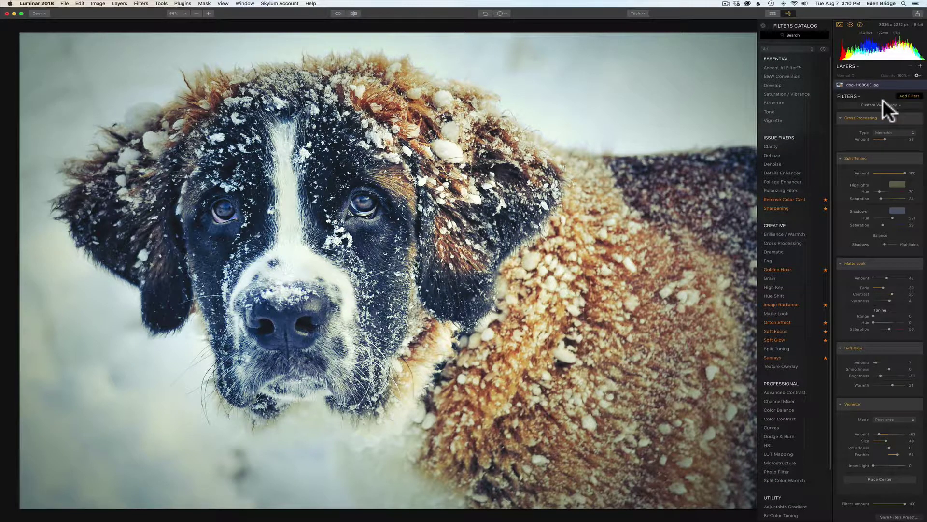
click(910, 96)
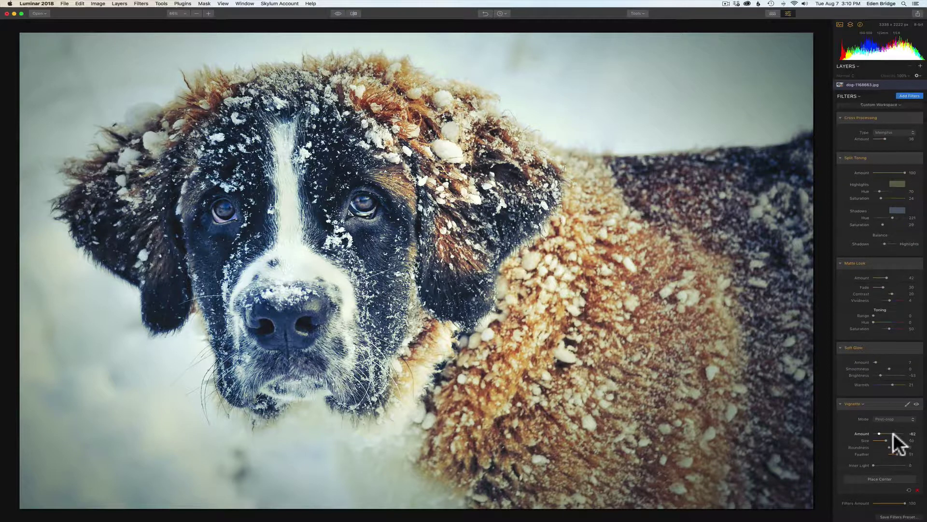
Turn off the Vignette, Soft Glow, Matte Look, Split Toning and Cross Processing filters.
click(917, 403)
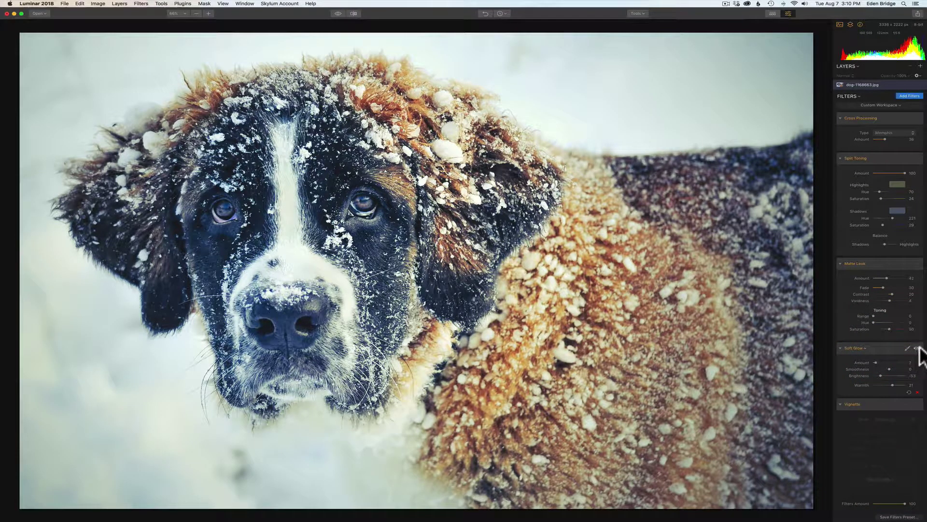
click(916, 348)
click(917, 263)
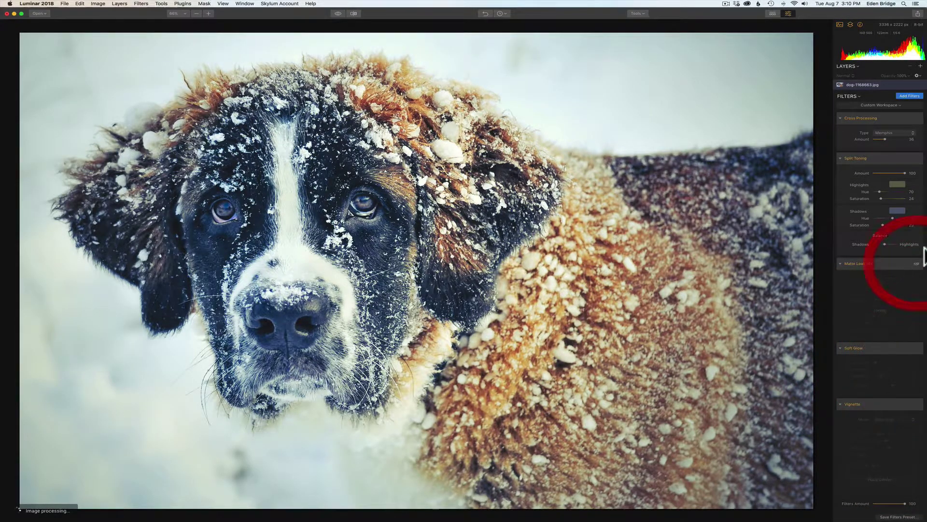
click(916, 158)
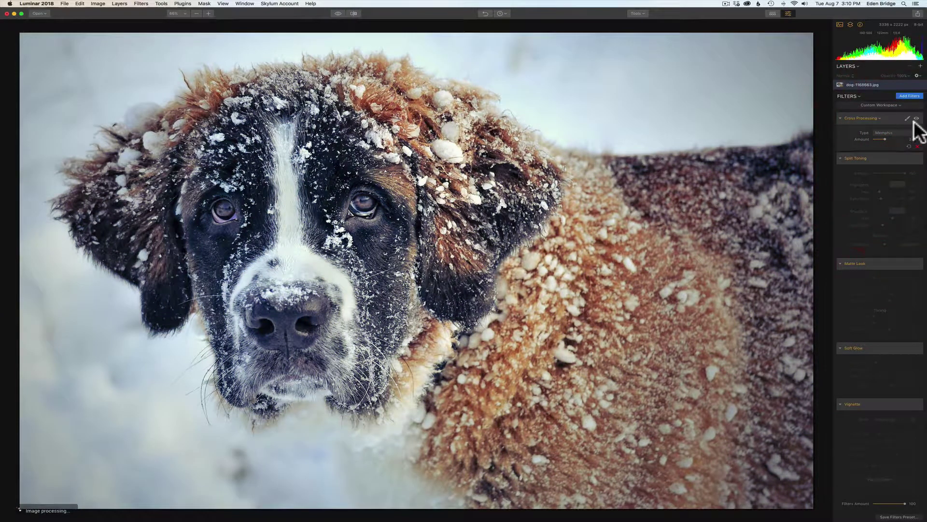
click(916, 118)
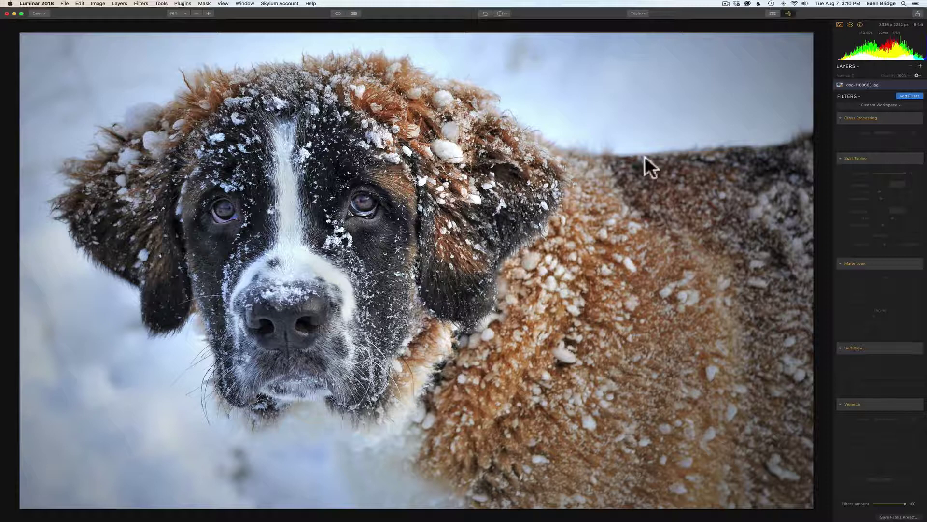
Toggle the Cross Processing filter on and off to compare its effect, leaving it turned on.
click(916, 118)
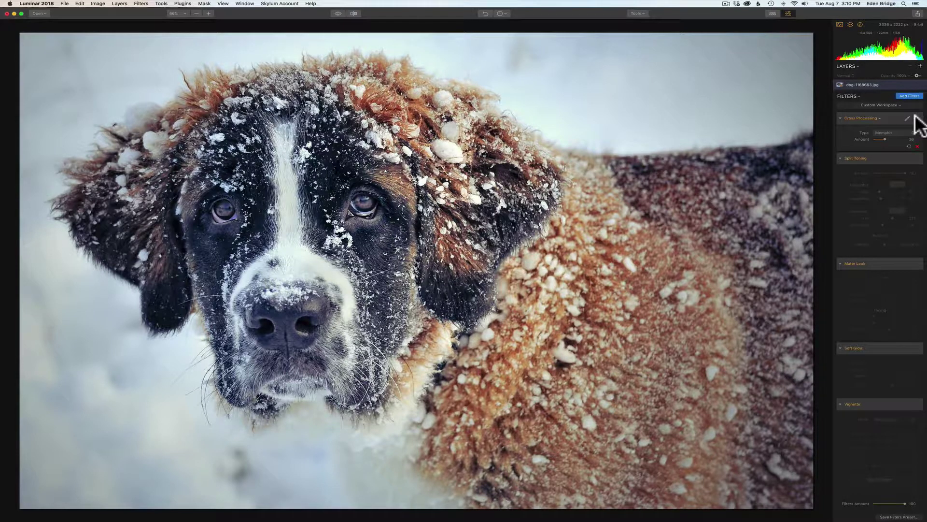
click(916, 119)
click(916, 119)
click(916, 118)
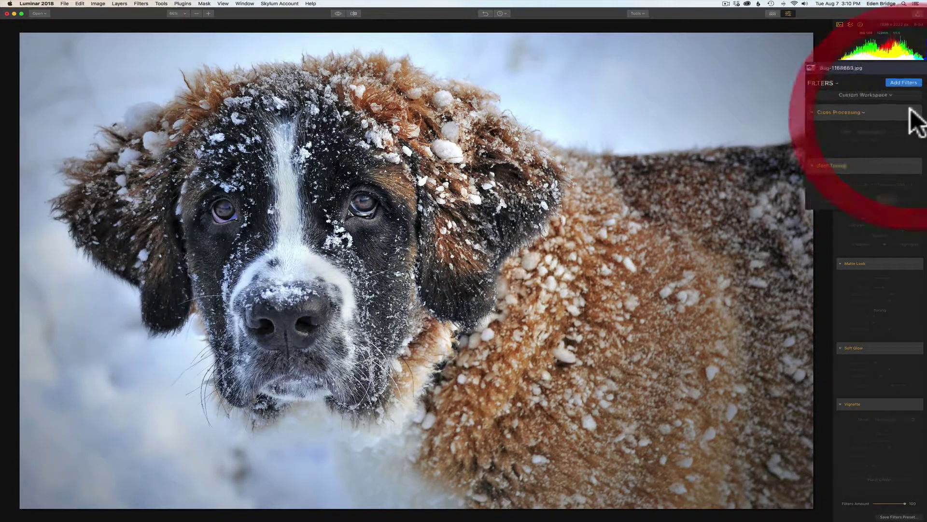
click(910, 112)
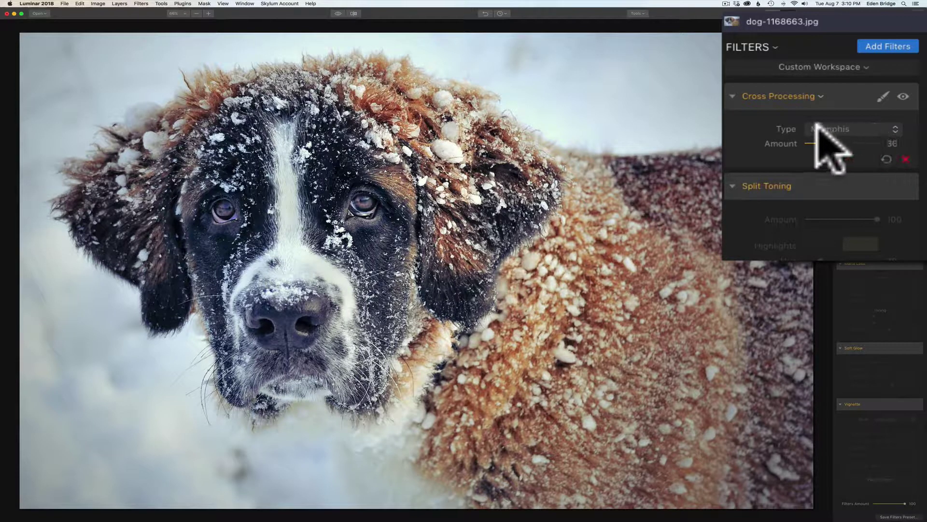
Try the Tokyo, Monterey and Auckland types for the Cross Processing filter.
click(894, 129)
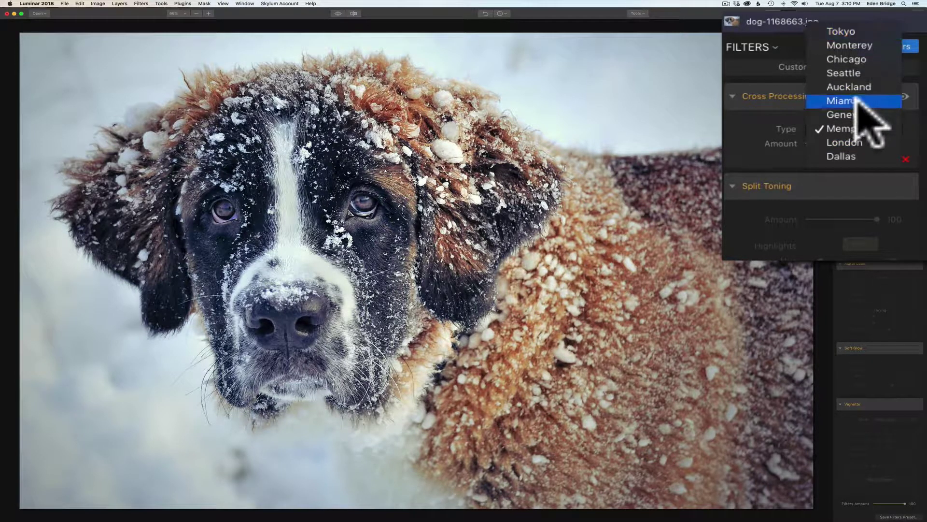
click(848, 31)
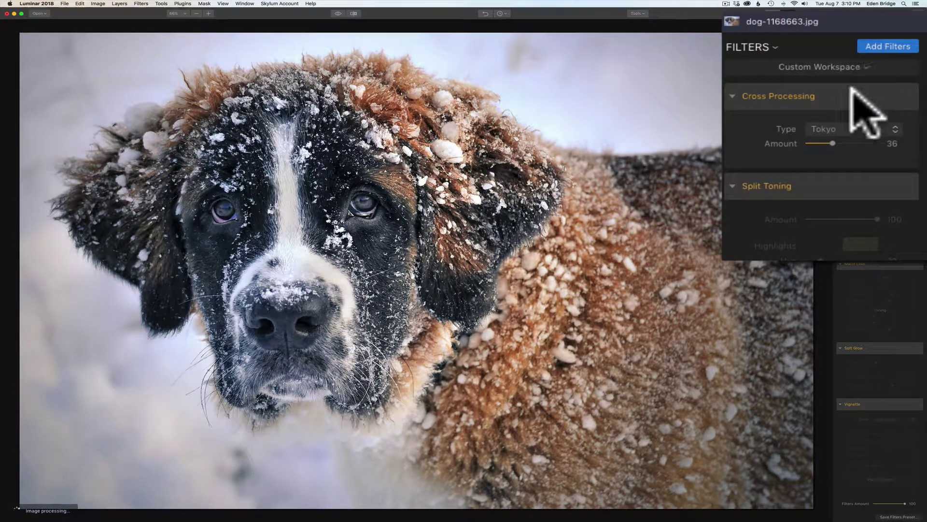
click(843, 129)
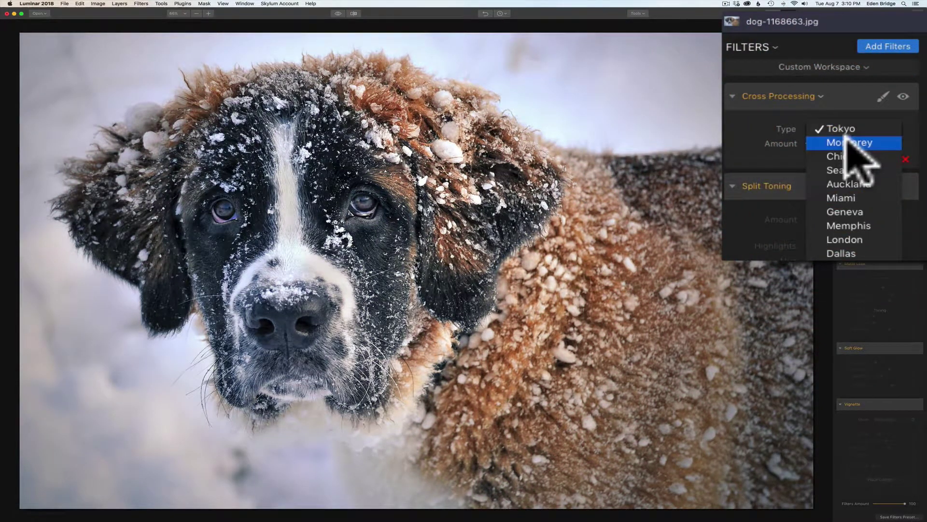
click(846, 142)
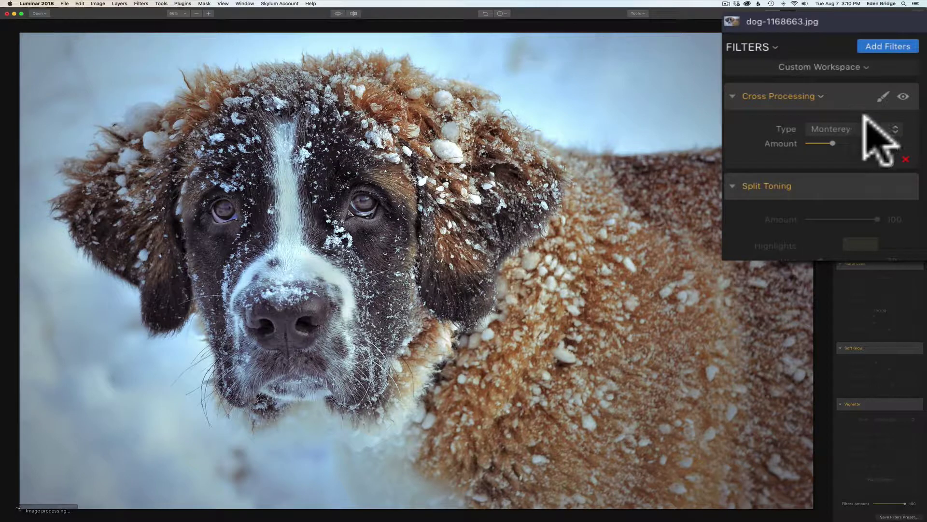
click(865, 130)
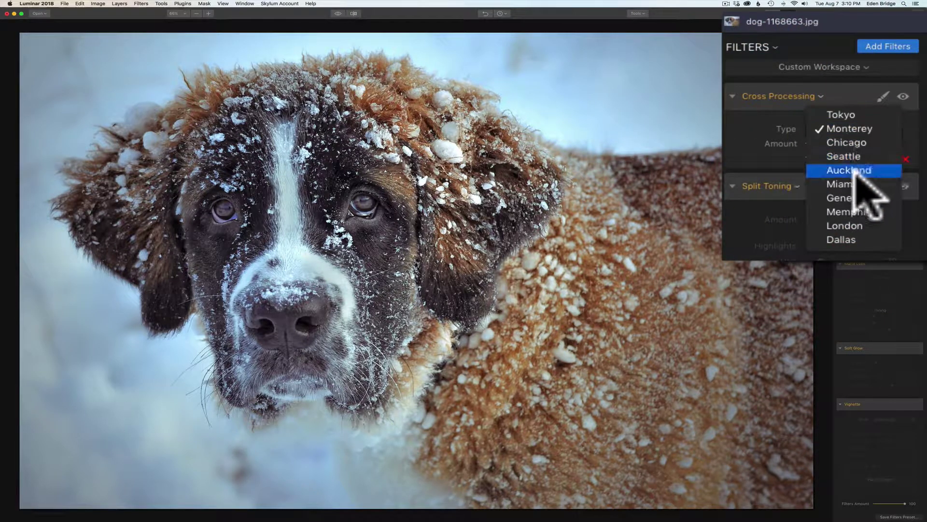
click(856, 169)
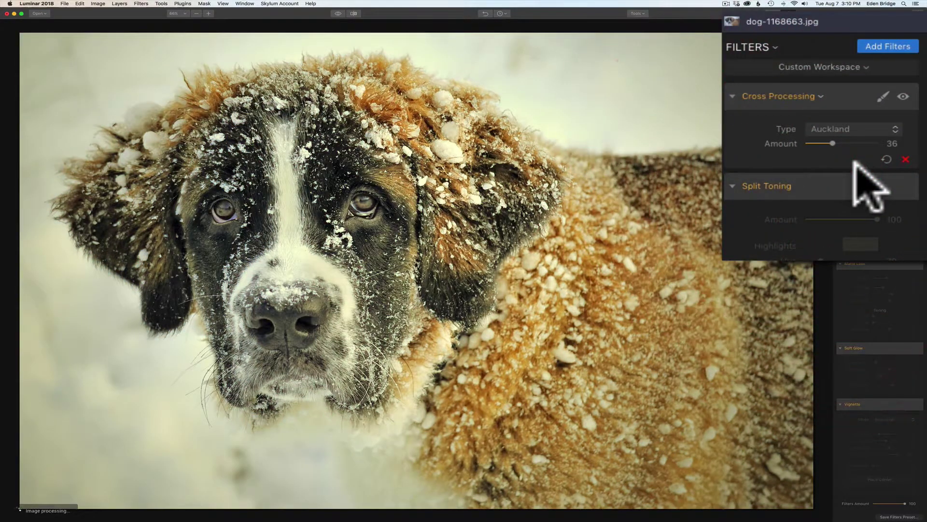
Set the Cross Processing type to Memphis and its amount to about 45.
click(876, 130)
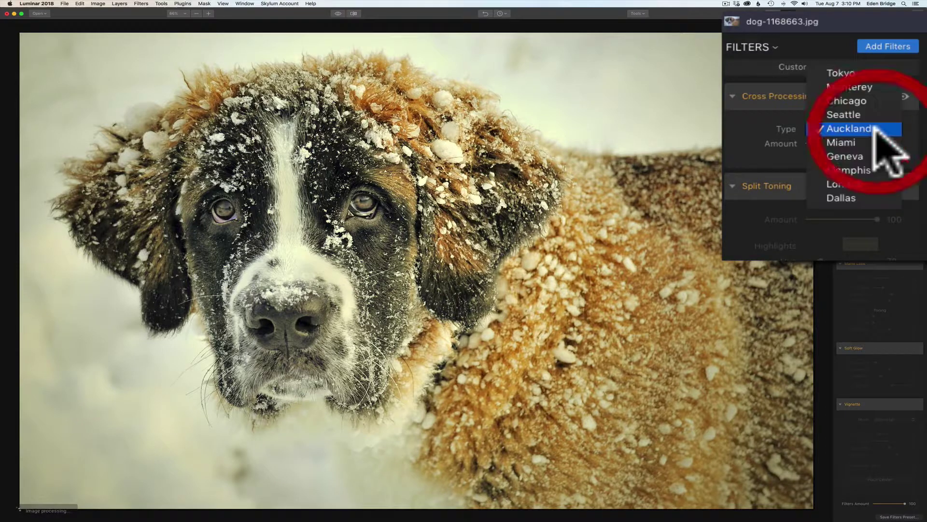
click(858, 169)
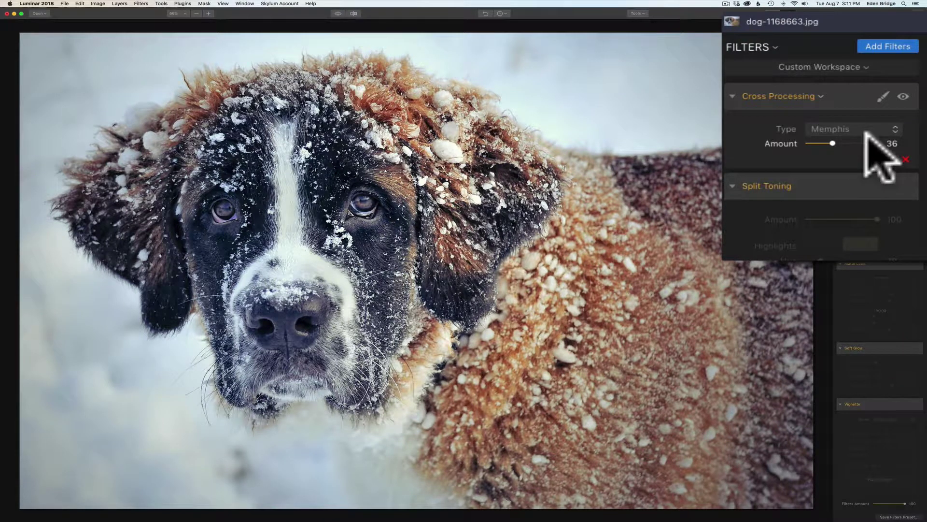
mouse_move(832, 144)
mouse_down()
mouse_move(882, 144)
mouse_move(803, 144)
mouse_move(838, 143)
mouse_up()
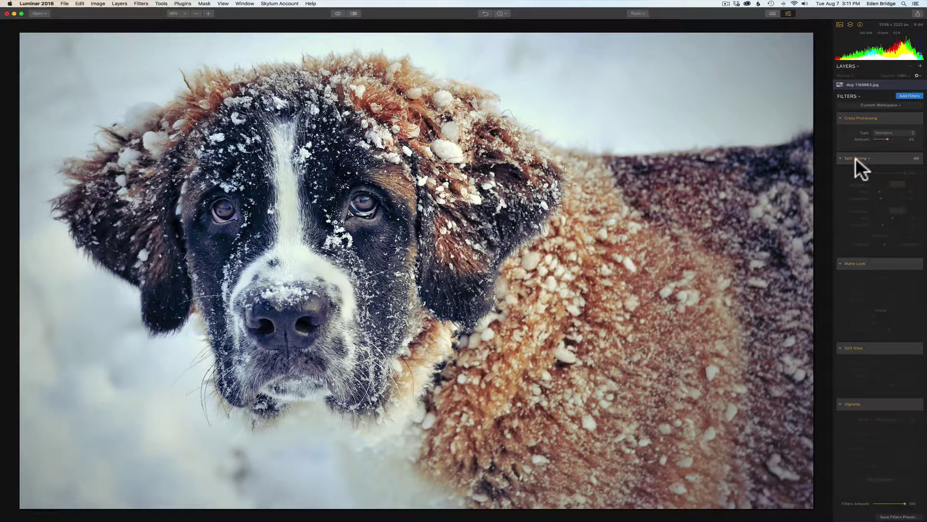
Turn on the Split Toning filter and set its highlights saturation to 22, shadows hue to 54 and shadows saturation to 27.
click(916, 157)
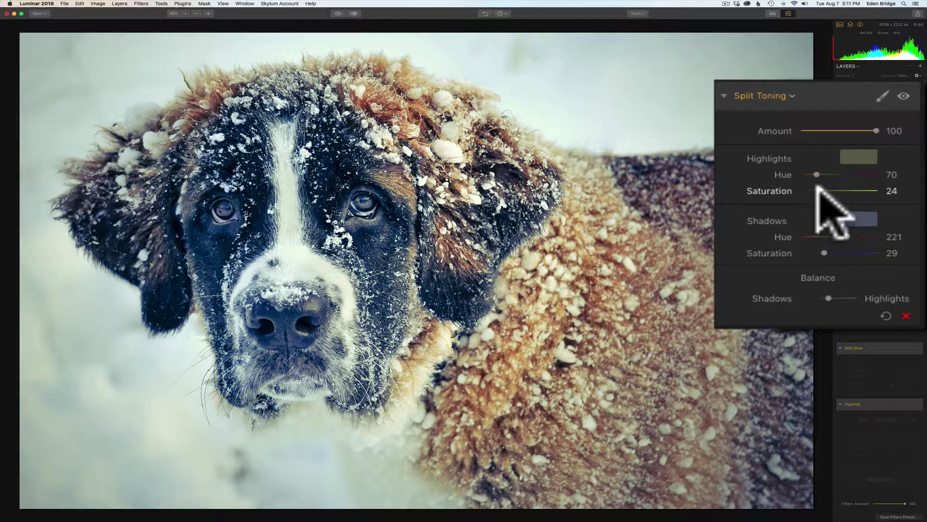
mouse_move(817, 190)
mouse_down()
mouse_move(872, 190)
mouse_move(813, 182)
mouse_move(817, 191)
mouse_up()
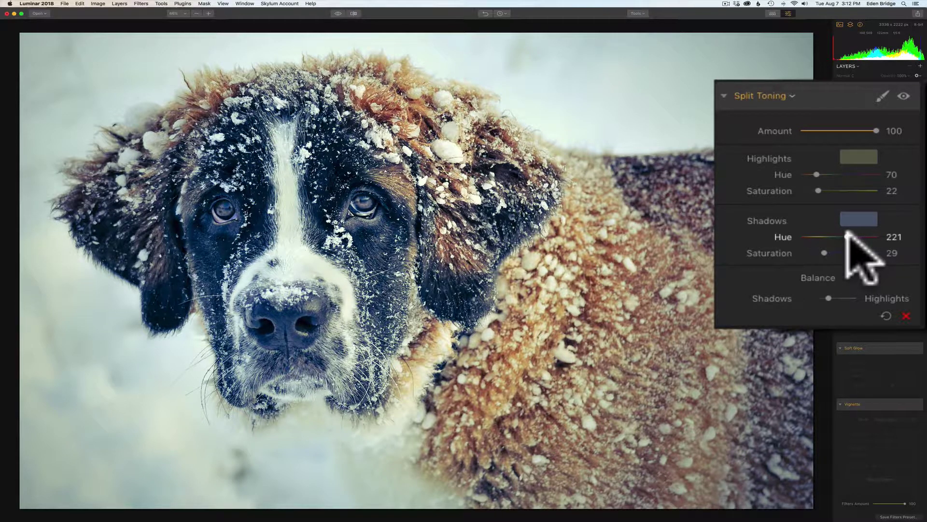
drag(847, 231, 817, 235)
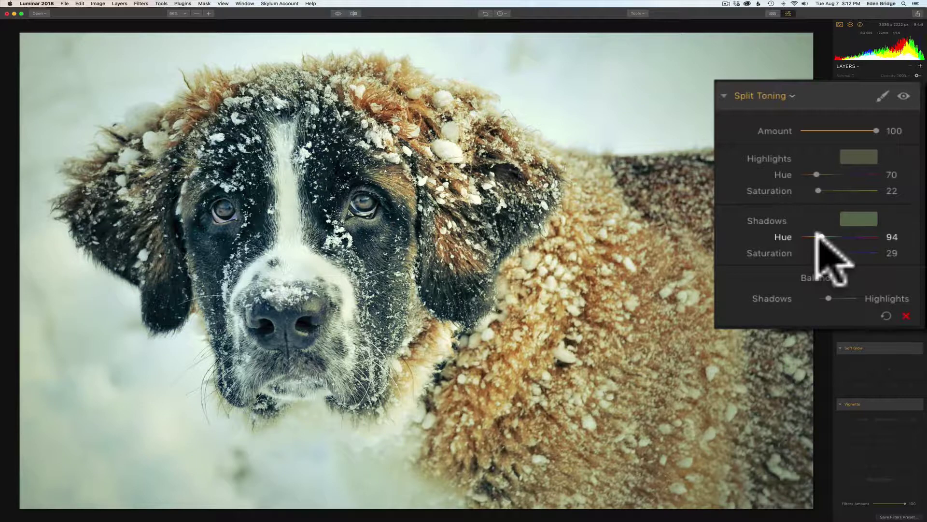
click(820, 236)
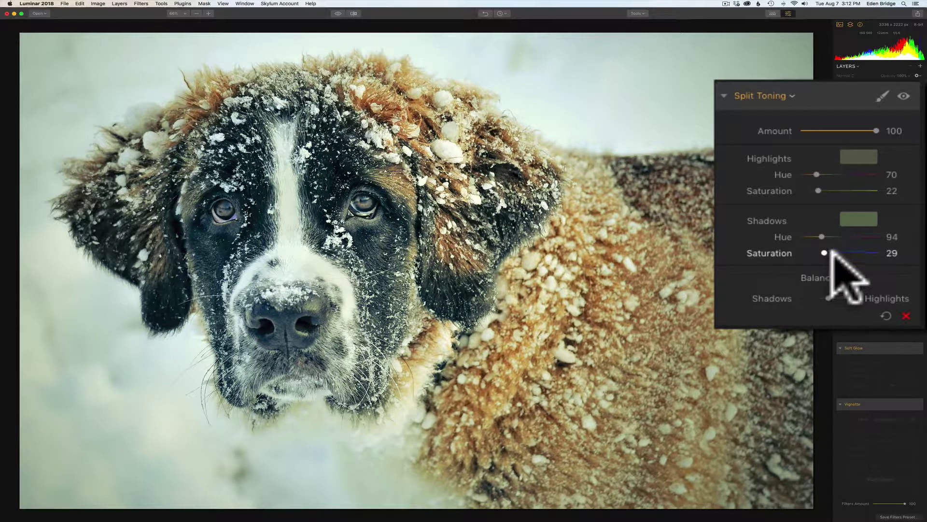
drag(830, 251, 878, 251)
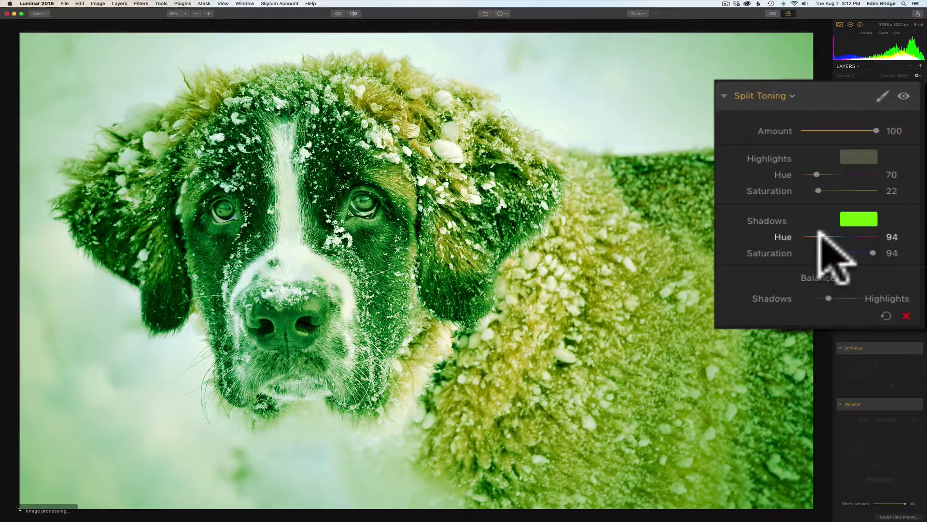
drag(819, 231, 811, 232)
drag(872, 252, 813, 247)
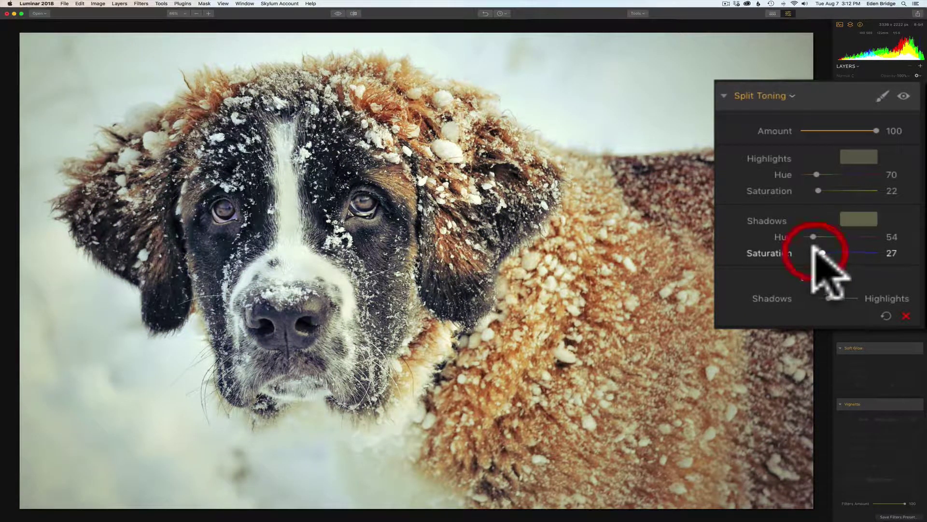
Compare the photo with Split Toning off and on, leave it on, and set the filter's amount to about 61.
click(900, 94)
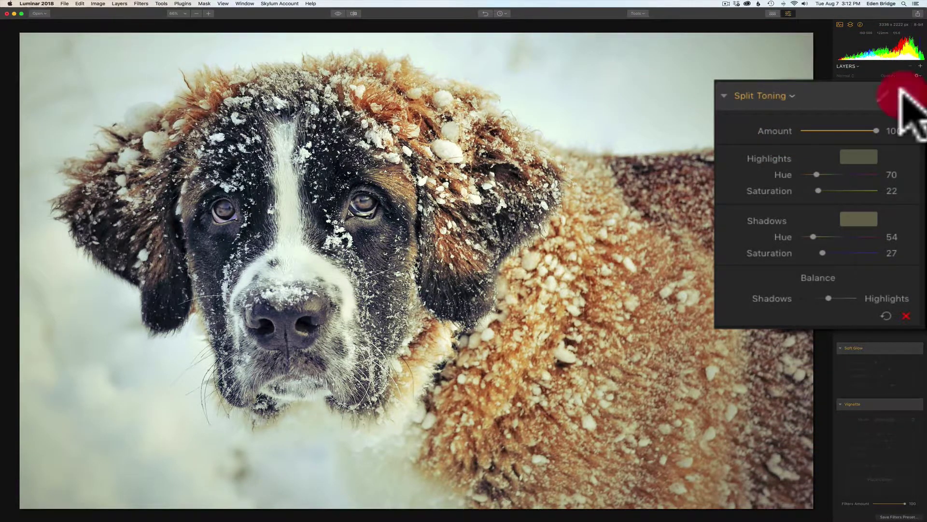
click(900, 94)
click(900, 94)
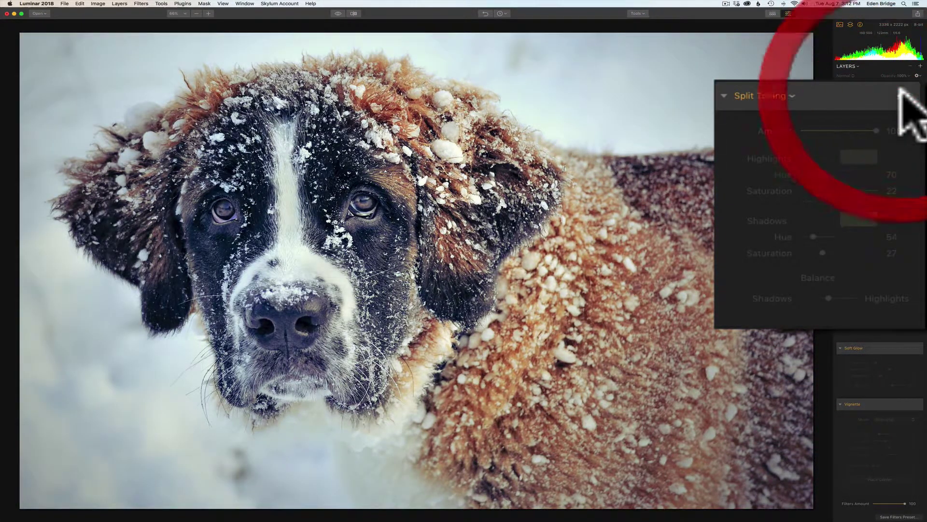
click(901, 92)
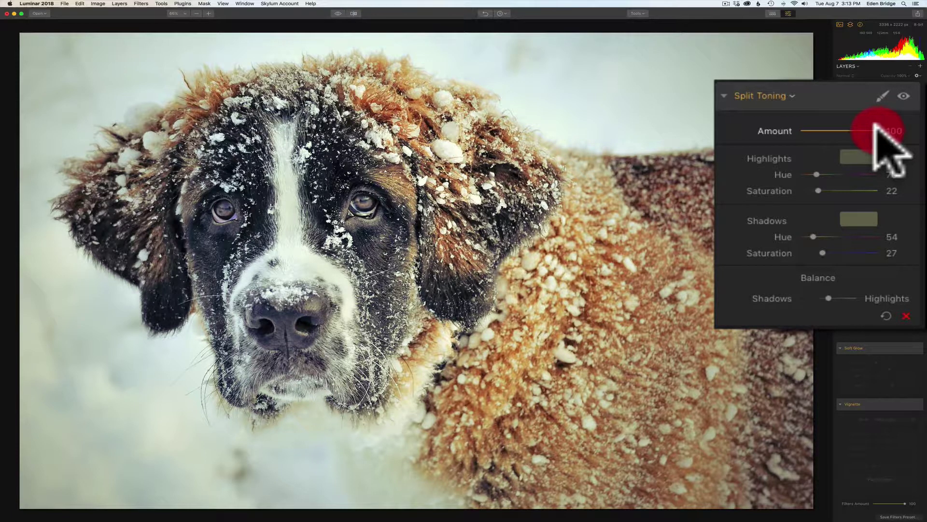
drag(875, 125, 841, 137)
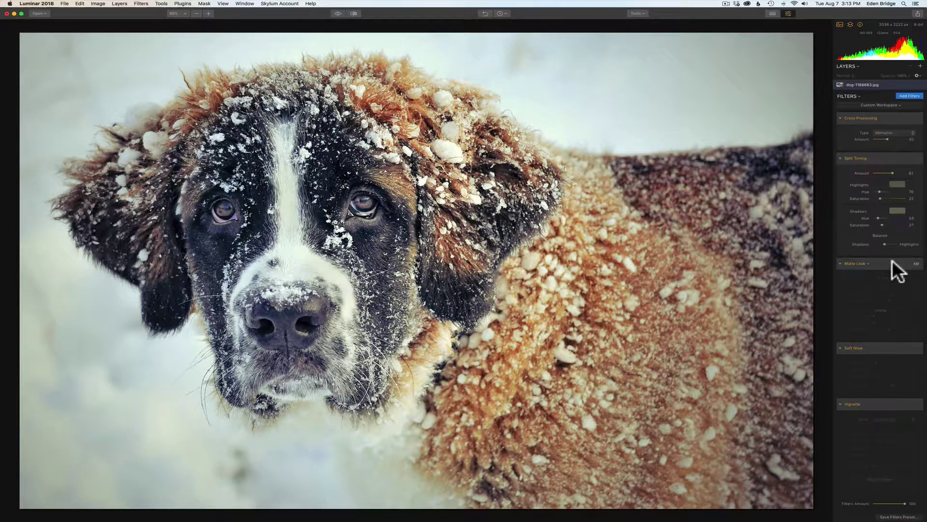
Turn on the Matte Look filter and toggle it repeatedly to compare its effect, leaving it turned on.
click(916, 264)
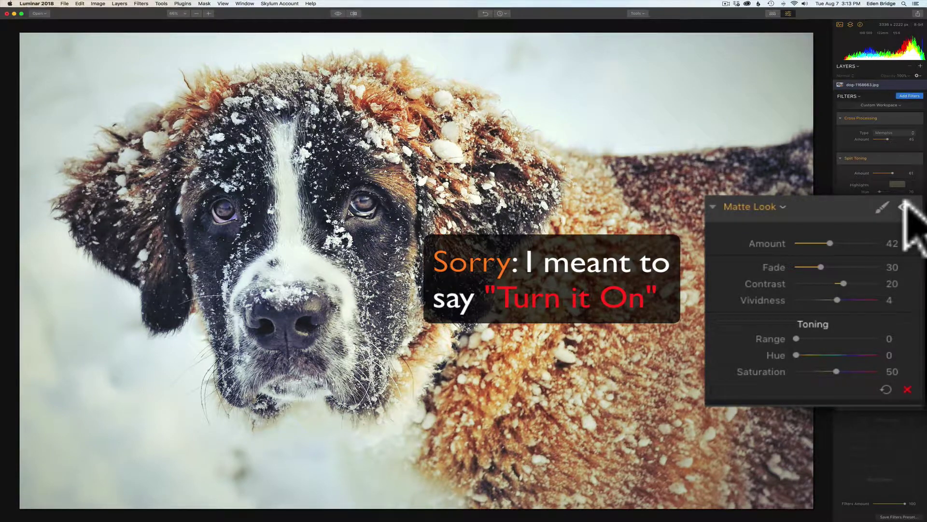
click(903, 205)
click(903, 205)
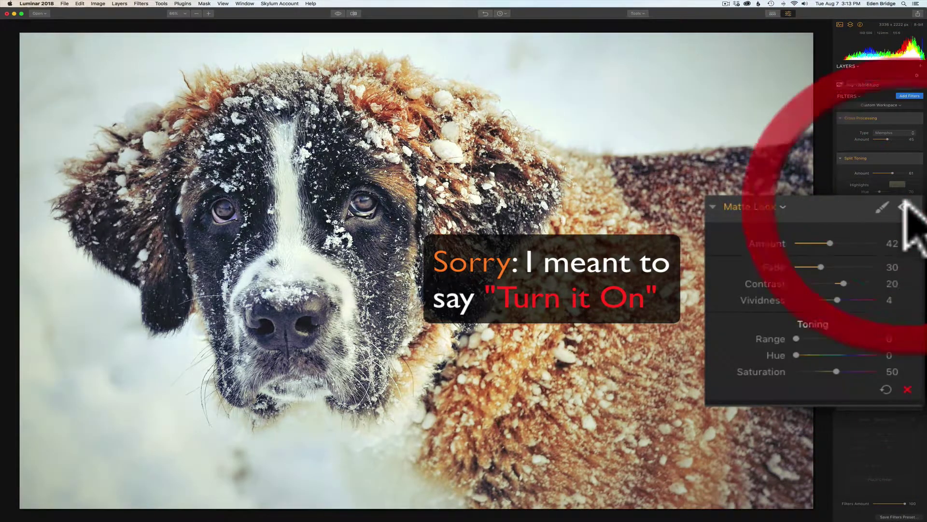
click(903, 205)
click(903, 205)
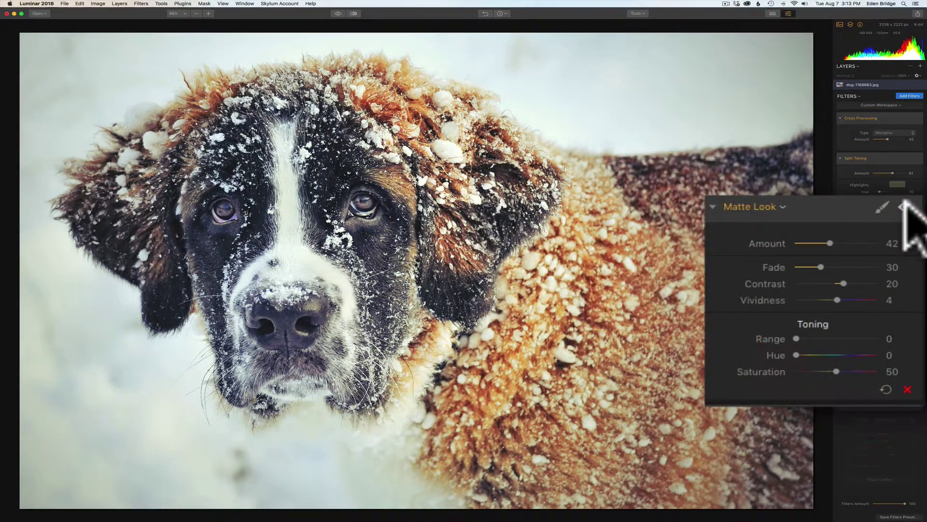
click(903, 205)
click(903, 206)
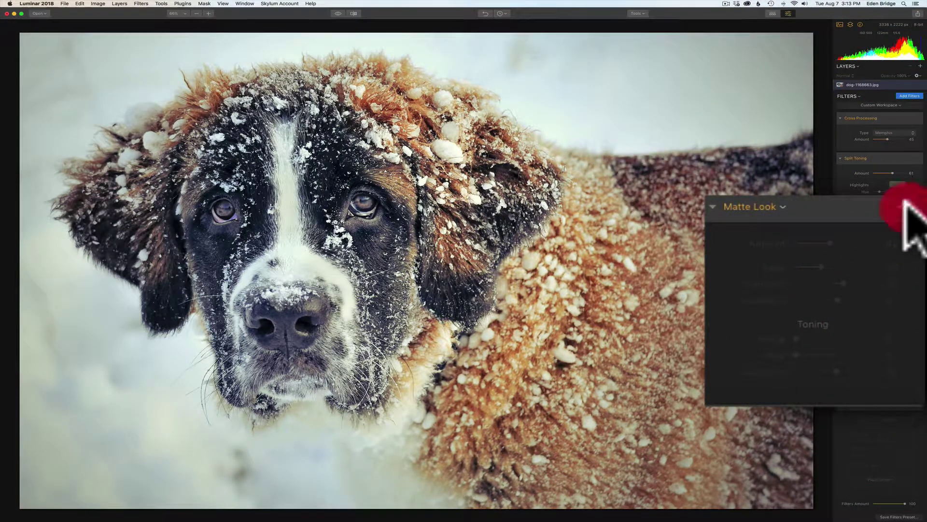
click(903, 205)
click(903, 205)
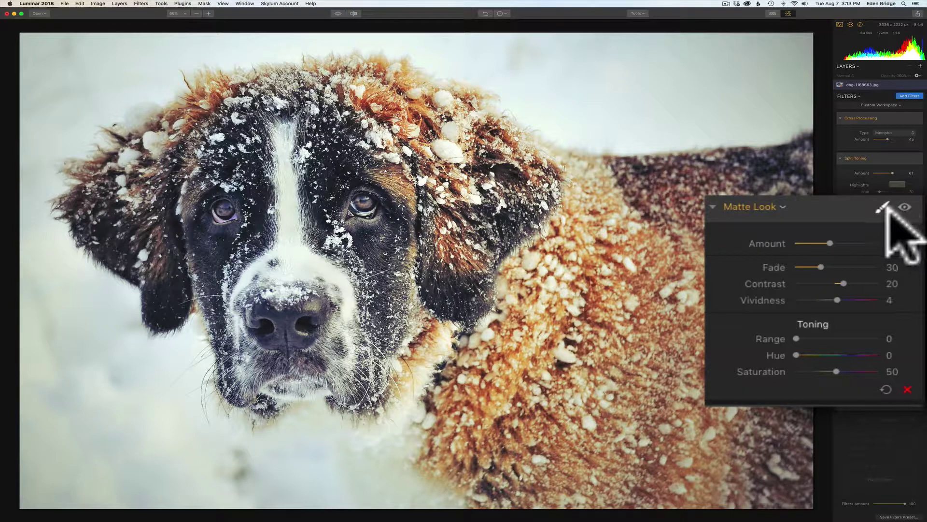
Try the Matte Look filter at an amount of 100 and settle on 45.
click(830, 241)
drag(830, 241, 920, 244)
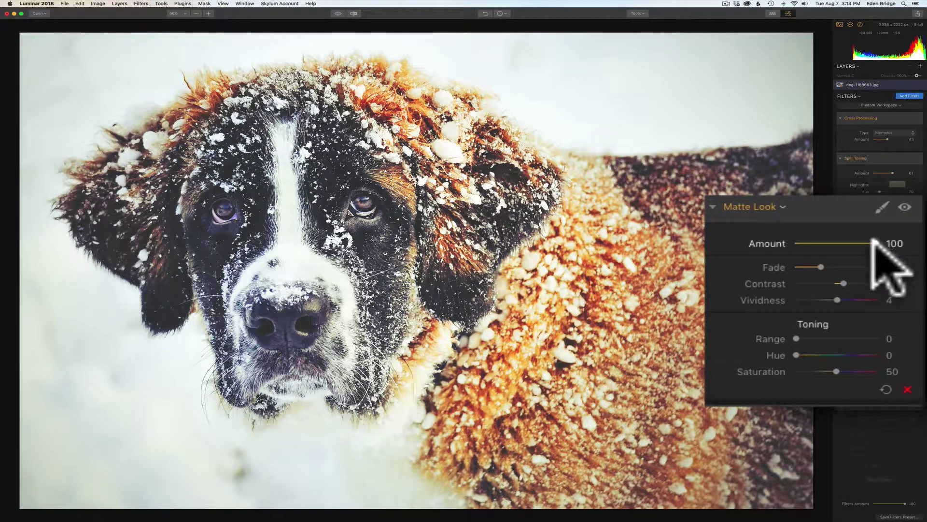
drag(873, 243, 825, 243)
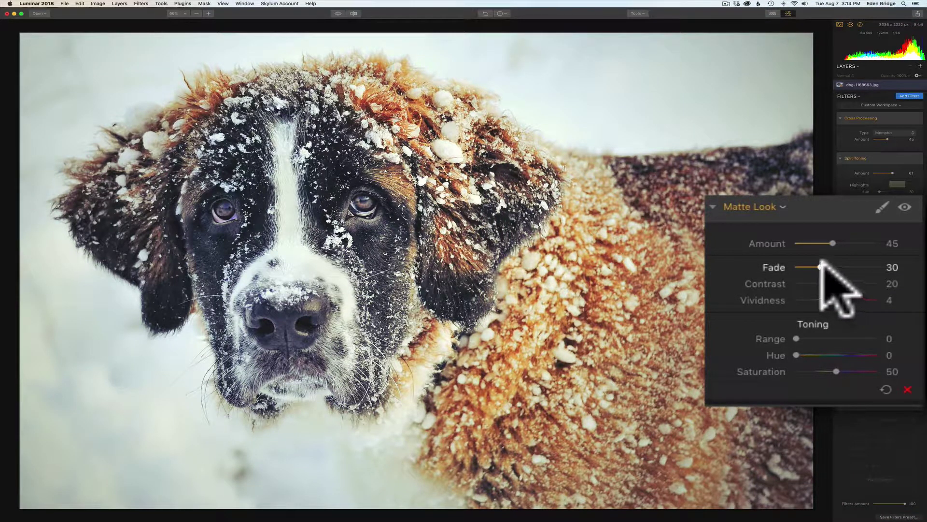
Set the Matte Look fade to 23, contrast to -12 and vividness to -40.
drag(821, 266, 871, 266)
mouse_move(820, 267)
mouse_down()
mouse_move(873, 266)
mouse_move(814, 266)
mouse_move(884, 285)
mouse_move(813, 280)
mouse_move(825, 282)
mouse_up()
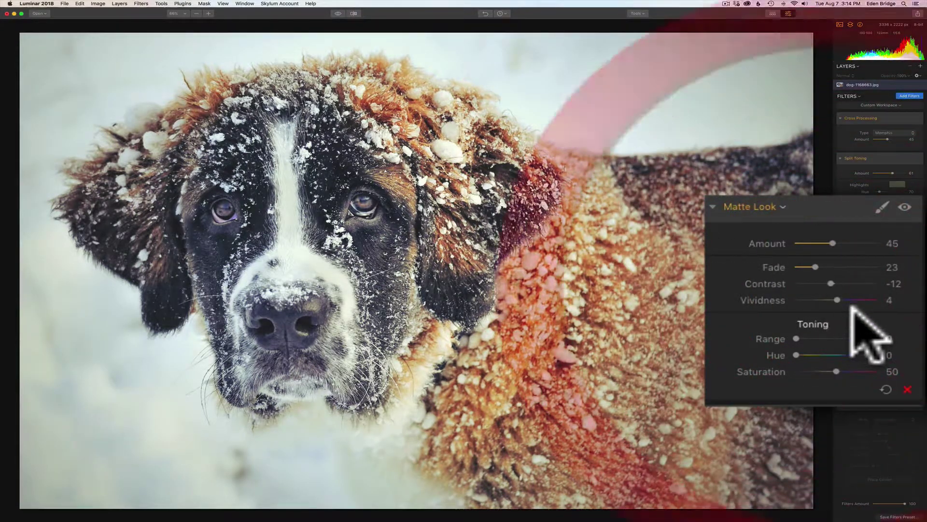
drag(836, 295, 816, 297)
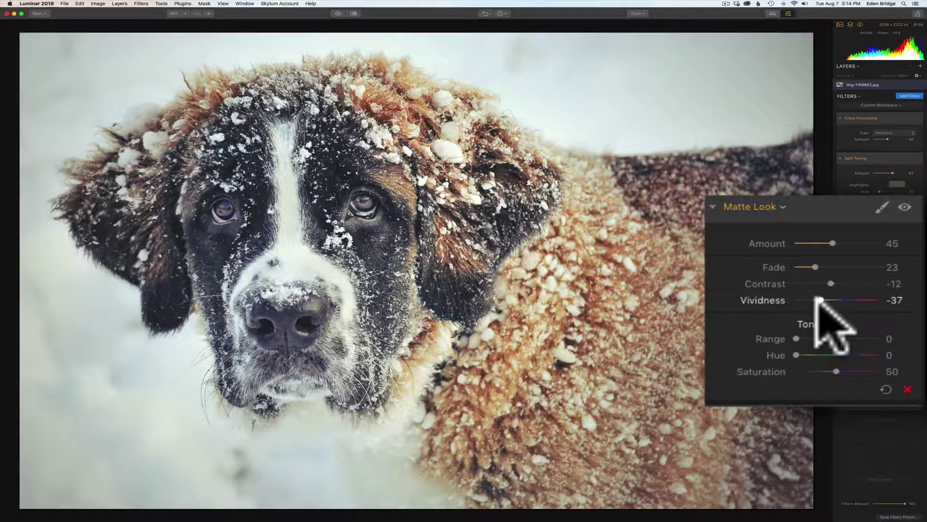
drag(816, 297, 820, 299)
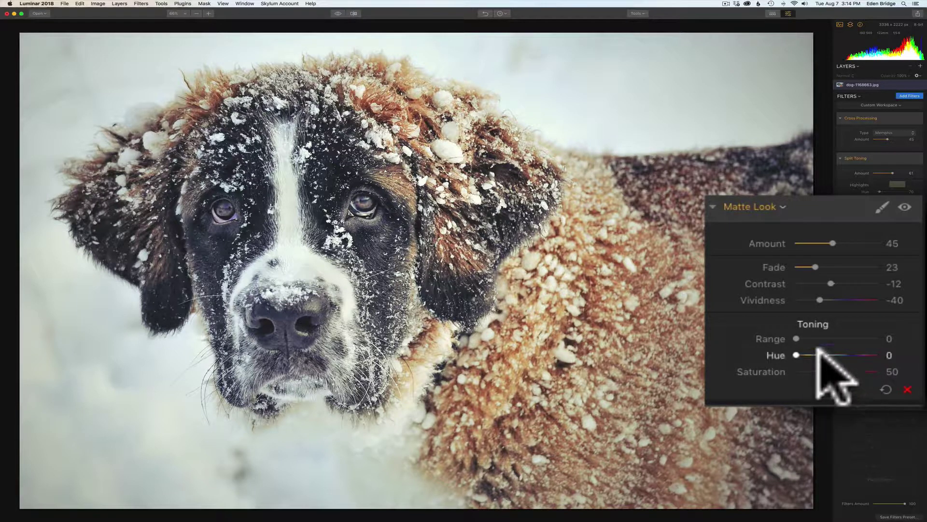
Tone the Matte Look filter with a hue of 284 and a range of about 38.
drag(795, 334, 846, 338)
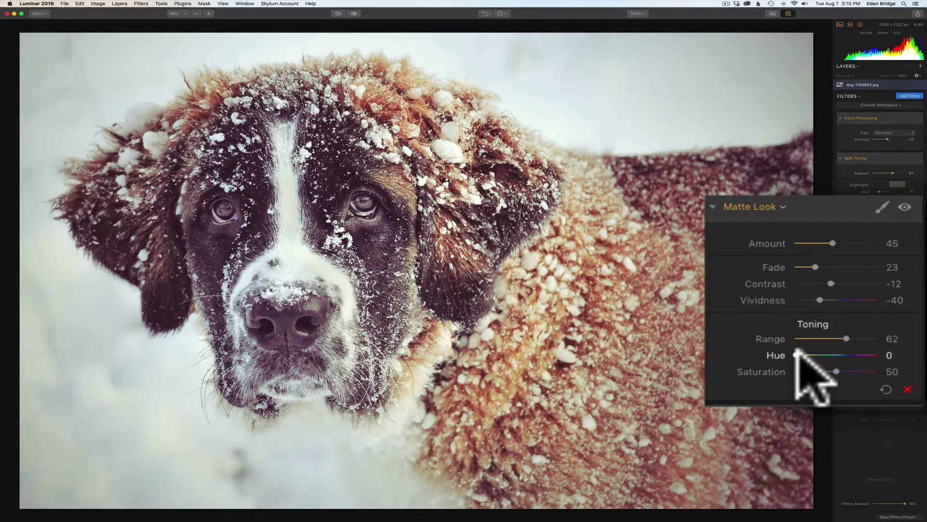
drag(792, 348, 875, 352)
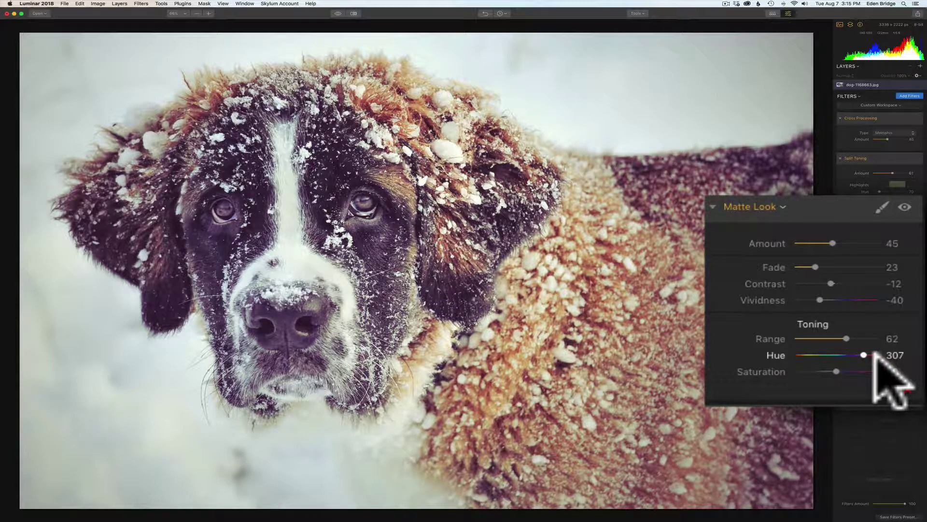
drag(875, 354, 828, 329)
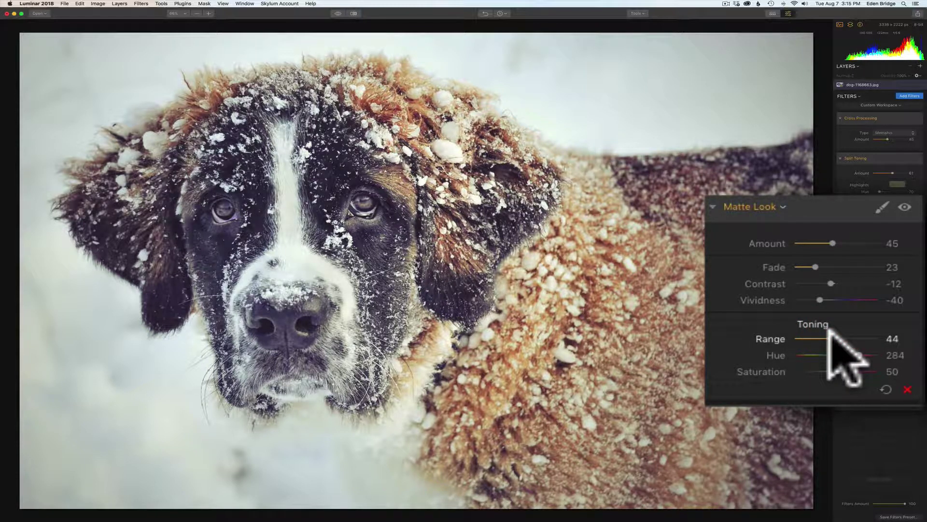
drag(828, 329, 824, 331)
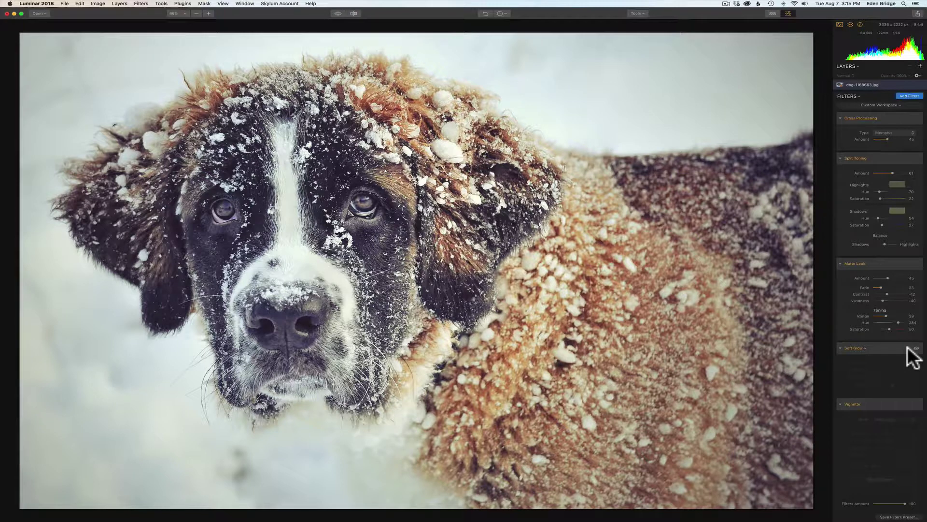
Turn on the Soft Glow filter and experiment with its strength, trying an amount of 53.
click(918, 348)
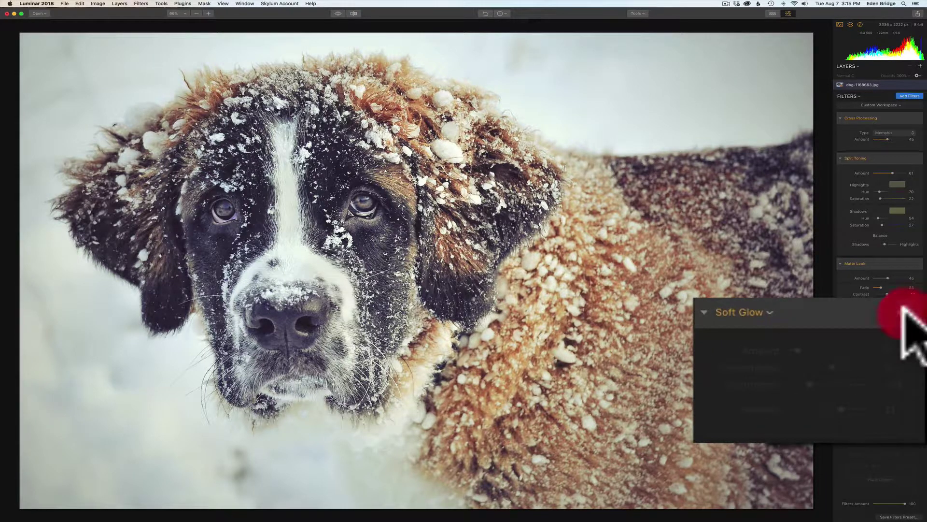
click(902, 311)
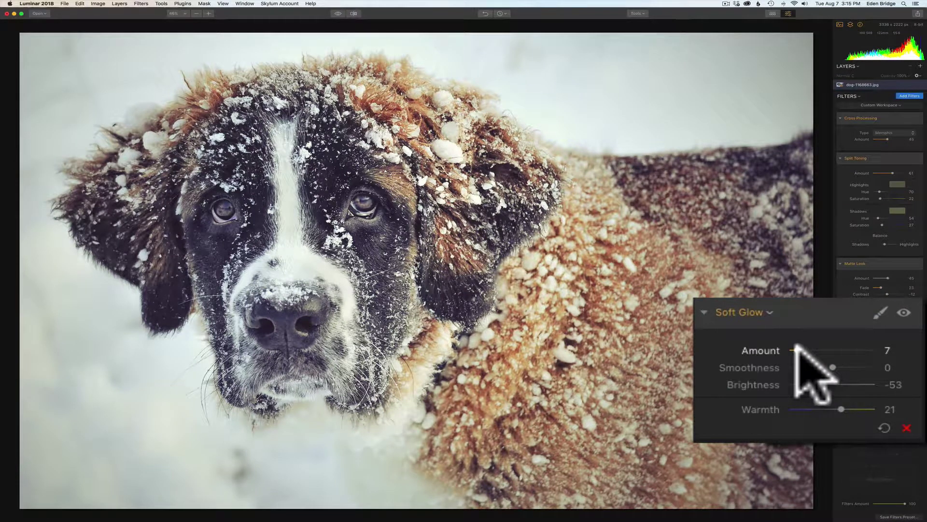
drag(797, 348, 836, 349)
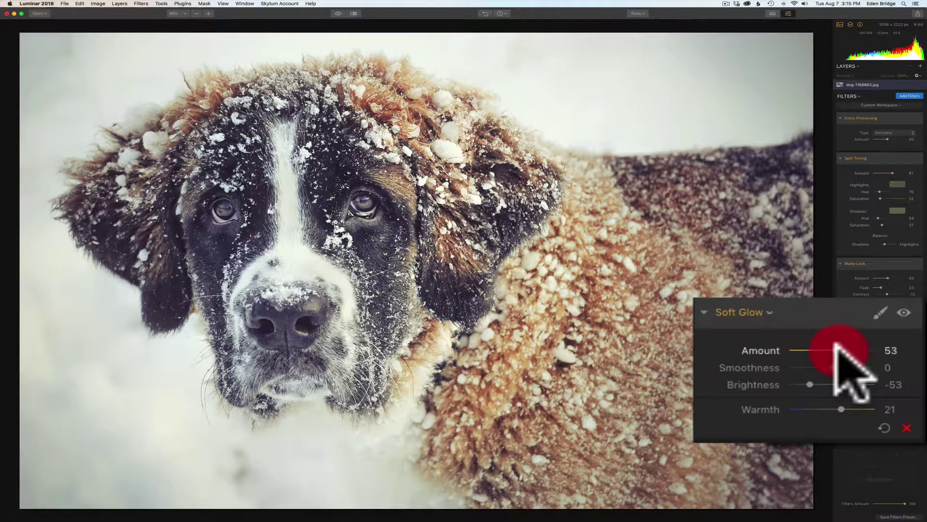
drag(836, 350, 849, 403)
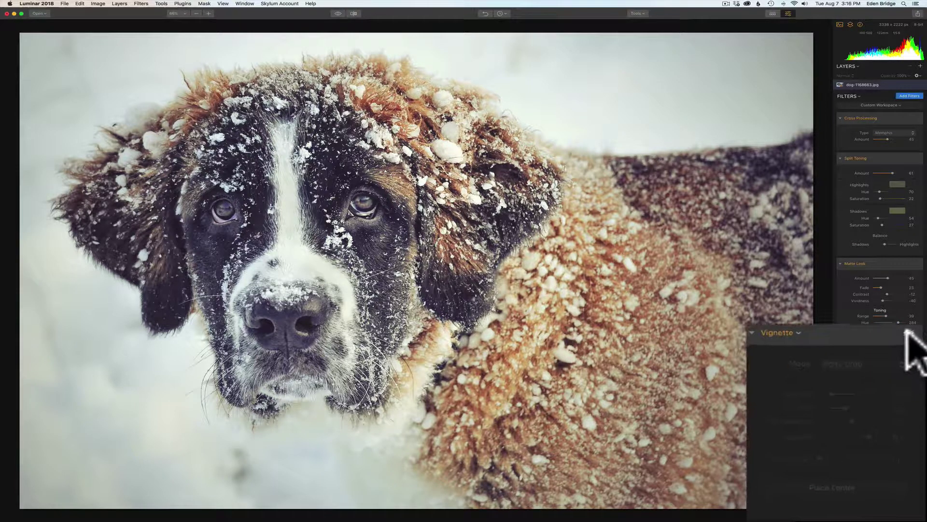
Turn on the Vignette filter, try a light vignette with a positive amount, and set the amount to -60.
click(915, 404)
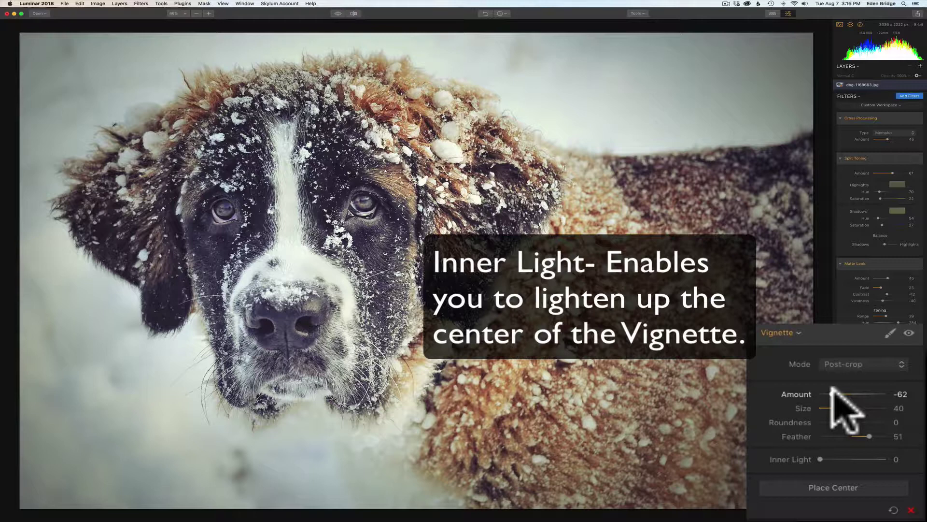
drag(832, 390, 878, 392)
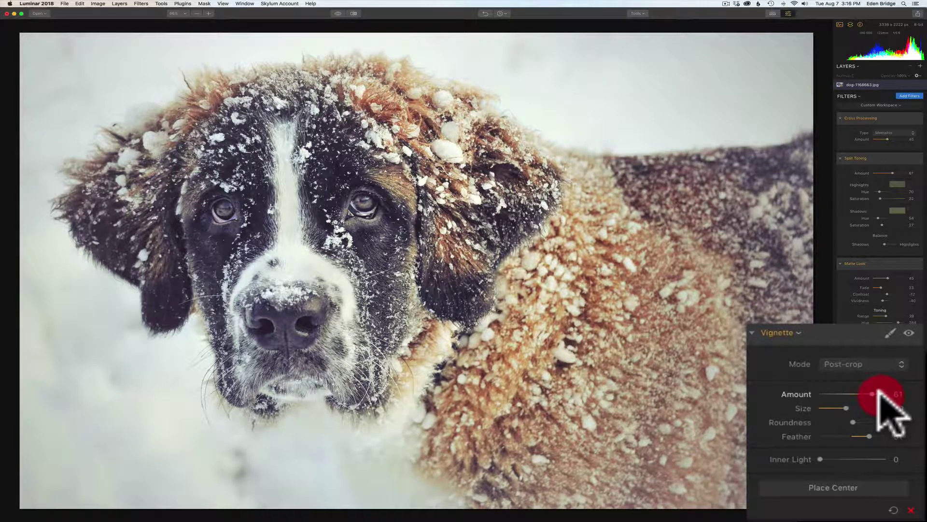
drag(878, 392, 832, 392)
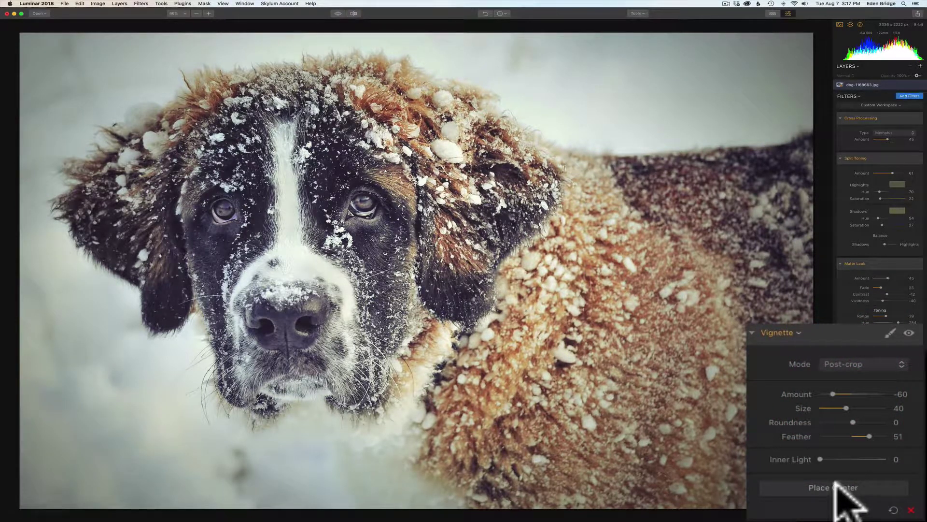
Center the vignette on the dog's face, and set its amount to -70 and inner light to 20.
click(836, 486)
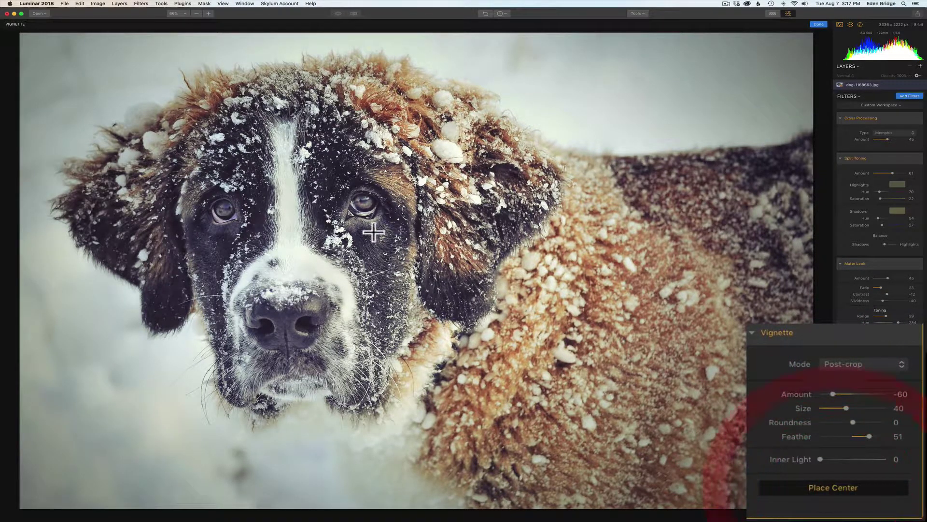
click(315, 235)
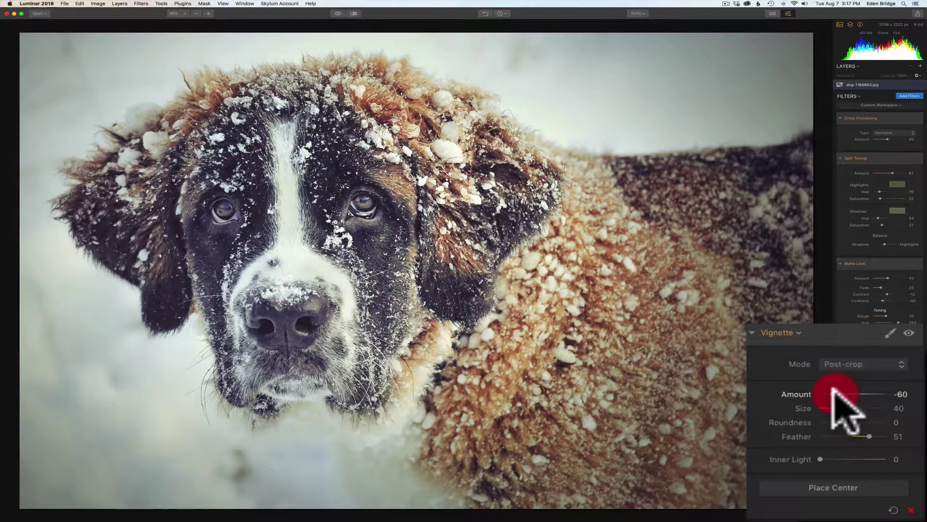
drag(833, 389, 827, 388)
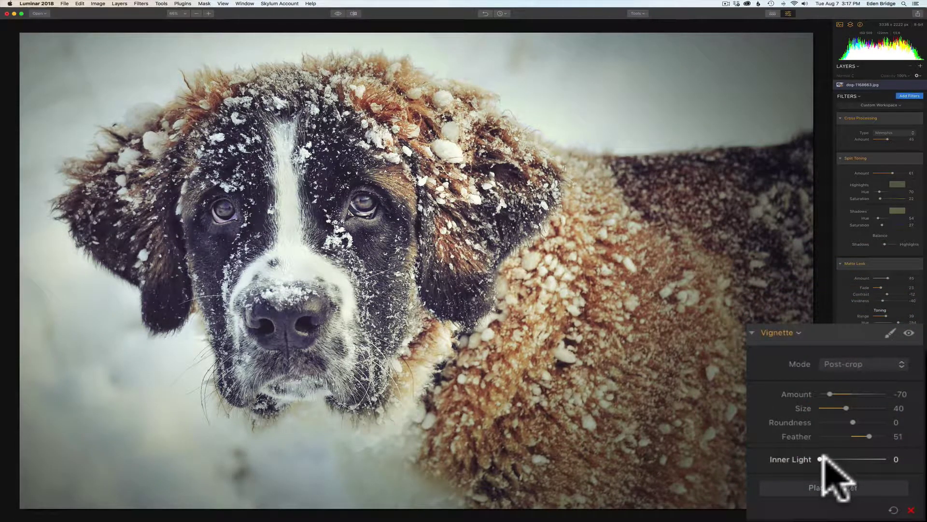
drag(817, 456, 834, 455)
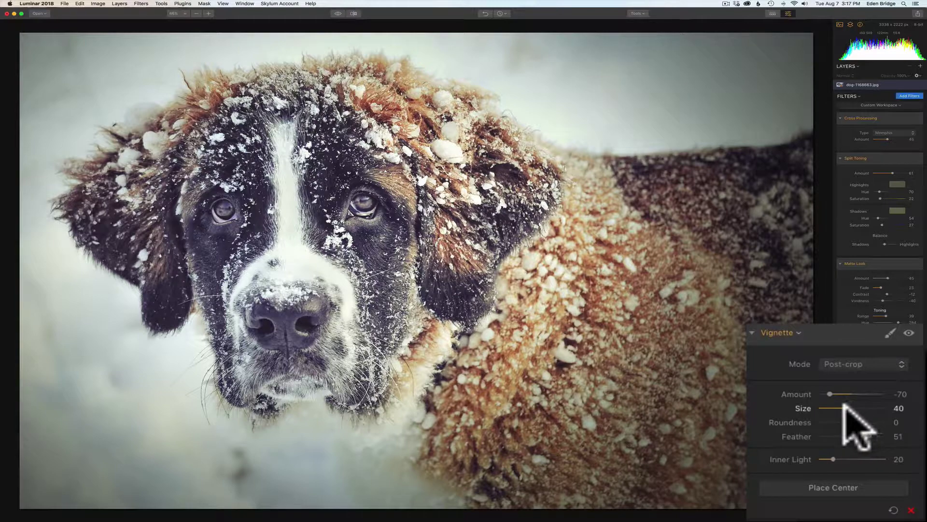
Shape the vignette with a size of 35 and roundness of 12, try a hard edge at feather -100, and soften the feather to about 39.
mouse_move(847, 407)
mouse_down()
mouse_move(864, 407)
mouse_move(821, 407)
mouse_move(836, 408)
mouse_up()
mouse_move(846, 405)
mouse_down()
mouse_move(849, 422)
mouse_move(879, 422)
mouse_move(839, 420)
mouse_move(854, 417)
mouse_move(867, 437)
mouse_move(773, 428)
mouse_up()
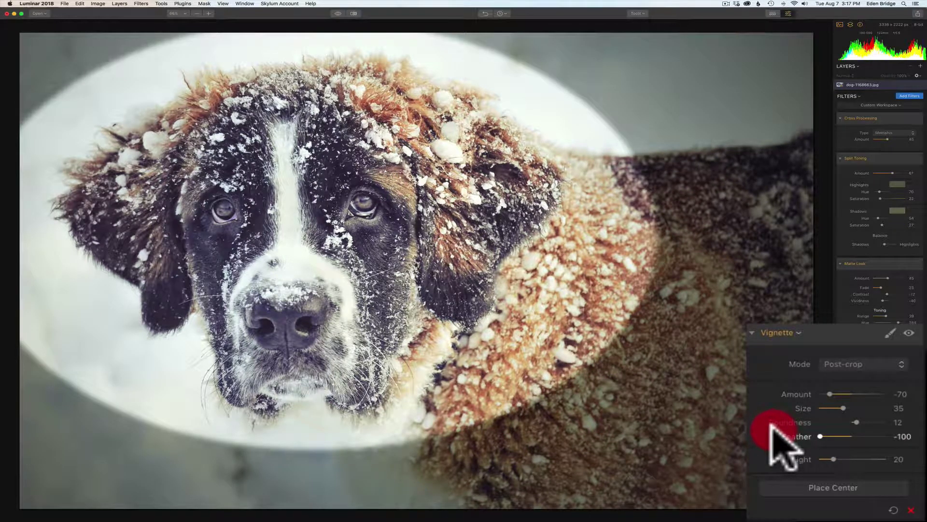
drag(772, 427, 859, 445)
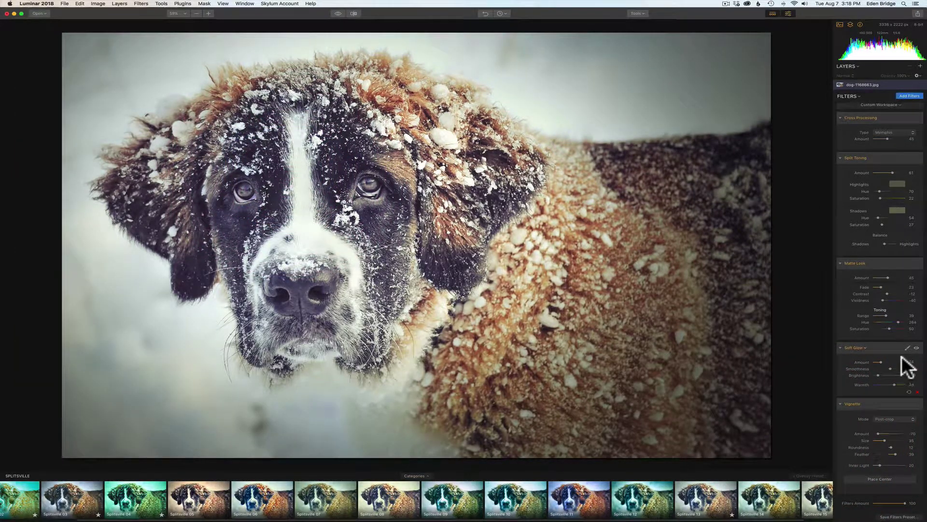
Try fading out the combined effect of all filters, and set the overall Filters Amount to 67.
scroll(906, 391, down, 1)
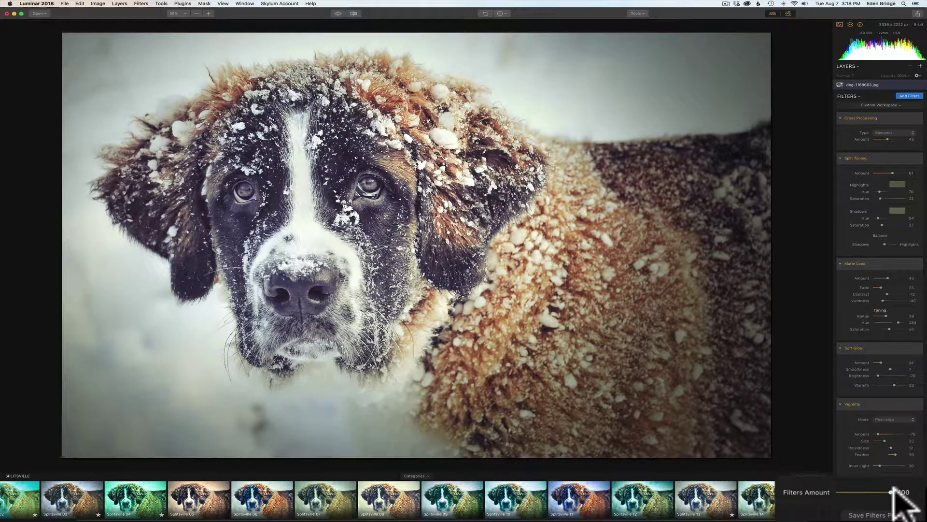
drag(891, 490, 788, 497)
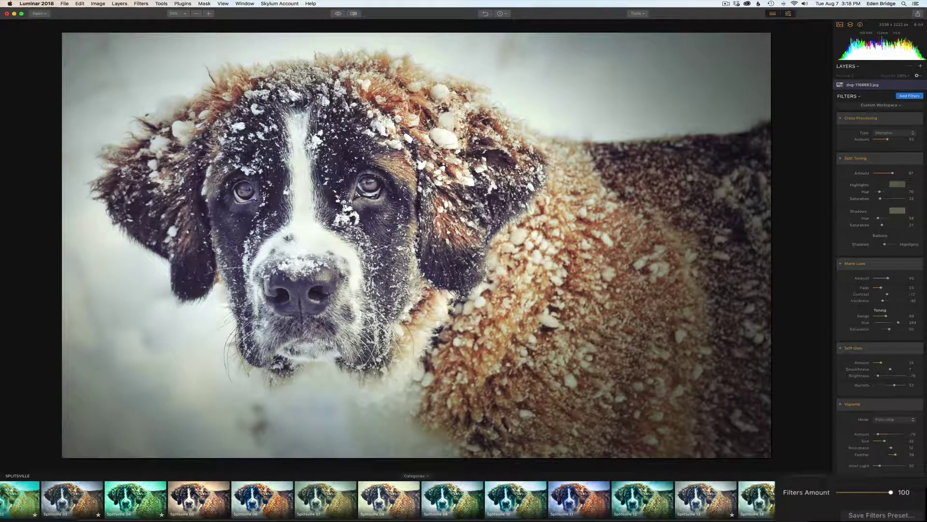
click(892, 492)
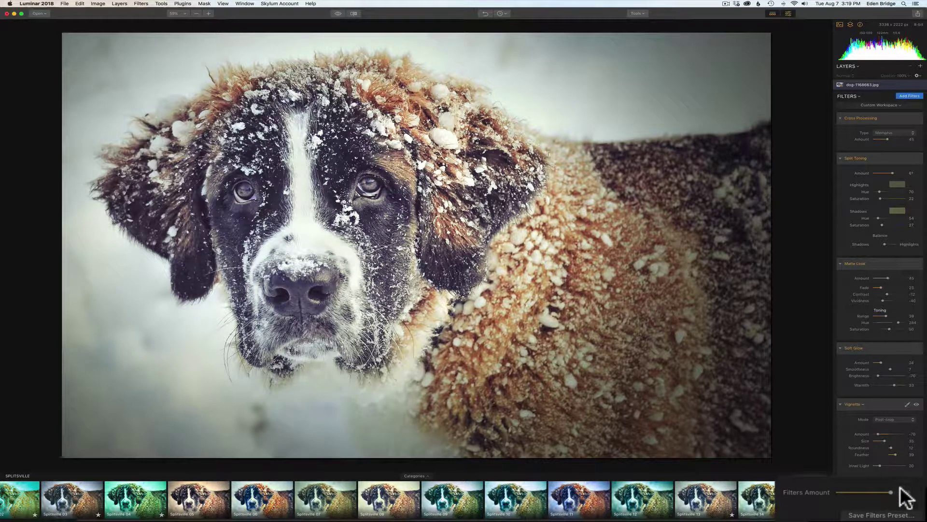
drag(891, 491, 869, 491)
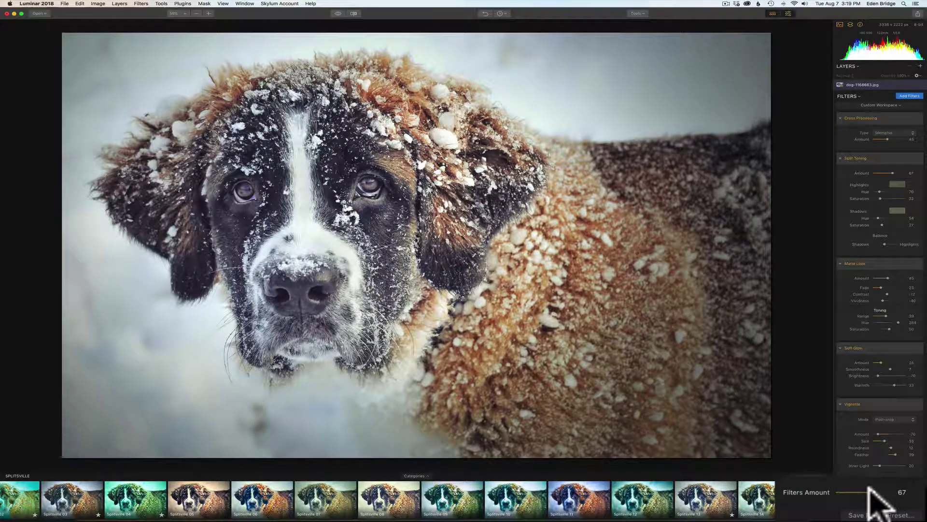
click(870, 489)
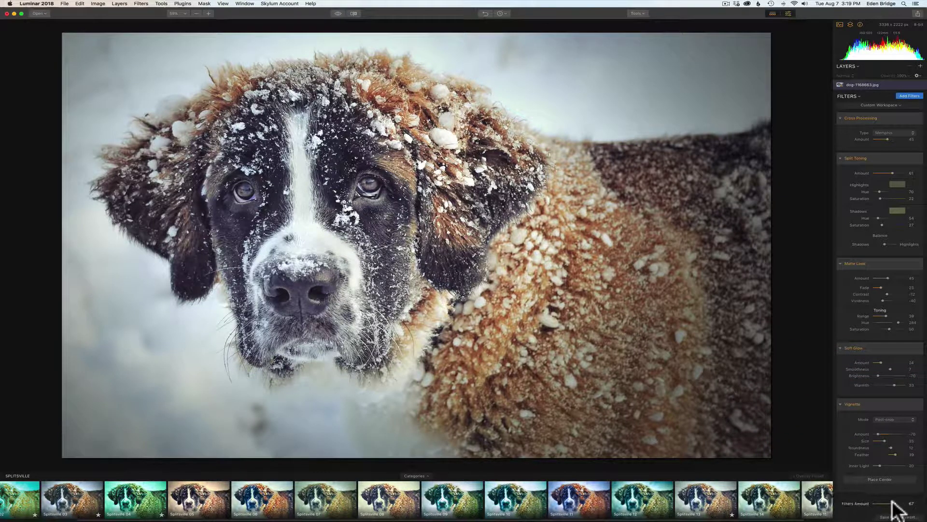